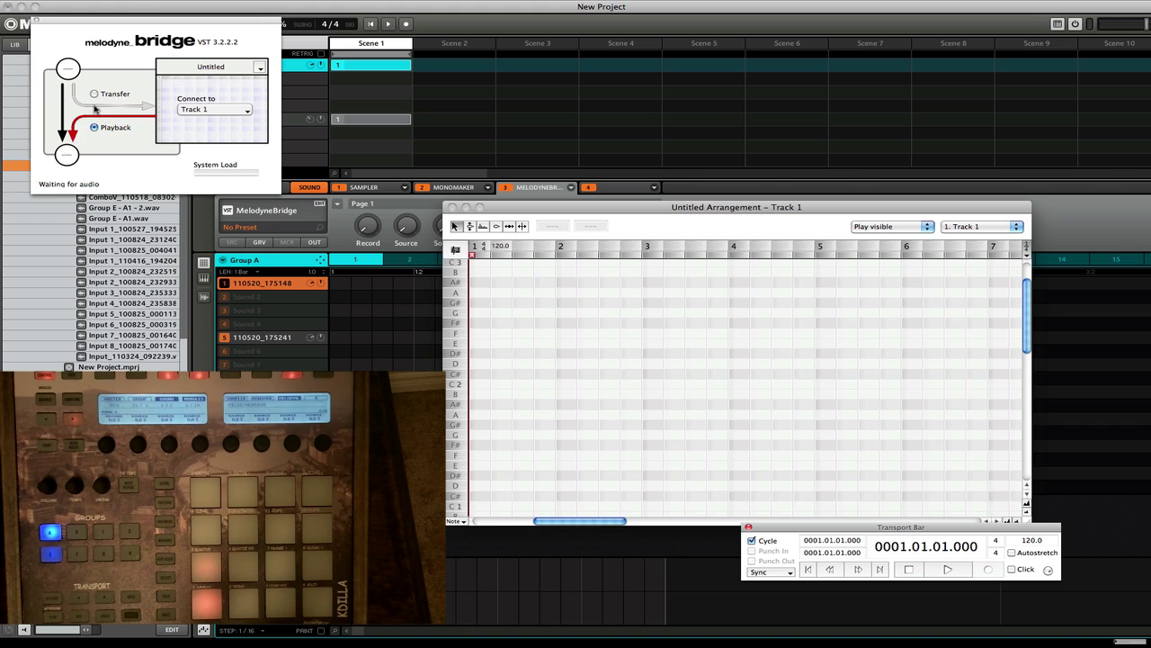
# Switch the Melodyne Bridge to Transfer mode and check the still-empty Melodyne arrangement.
pyautogui.click(93, 94)
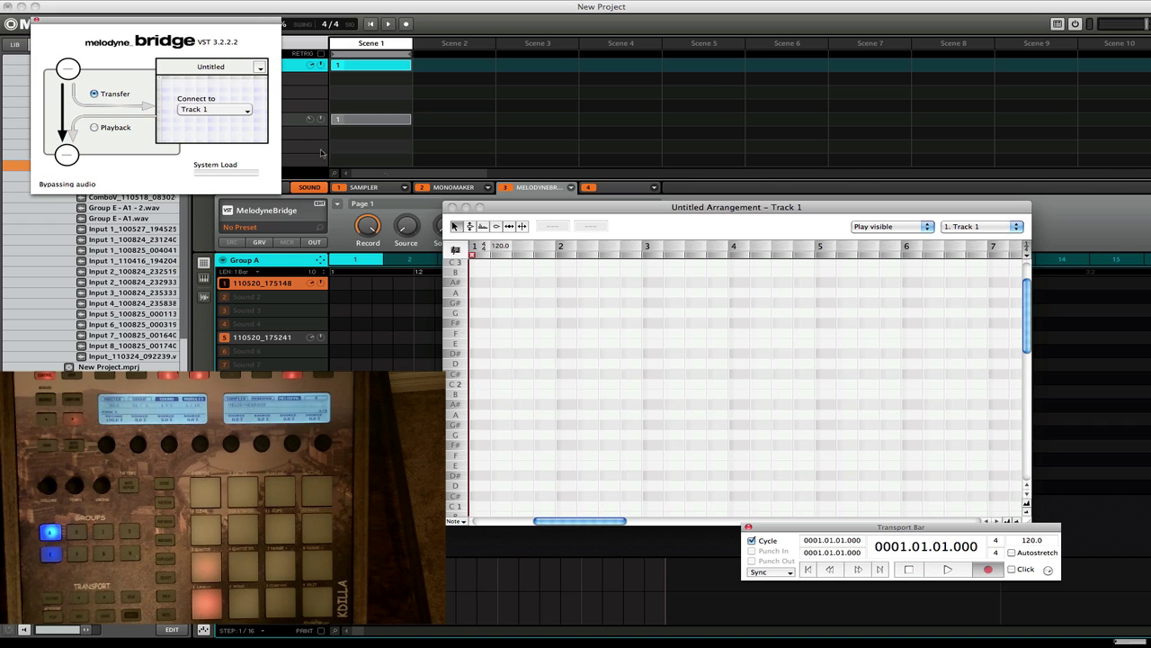
pyautogui.click(395, 206)
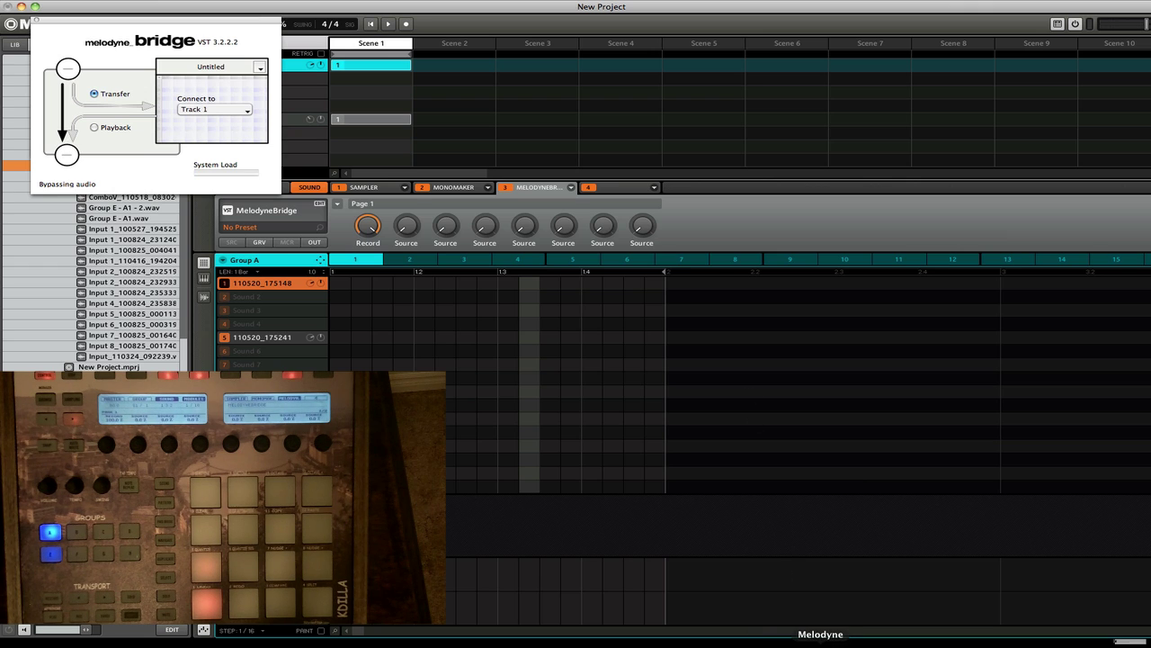
pyautogui.click(820, 642)
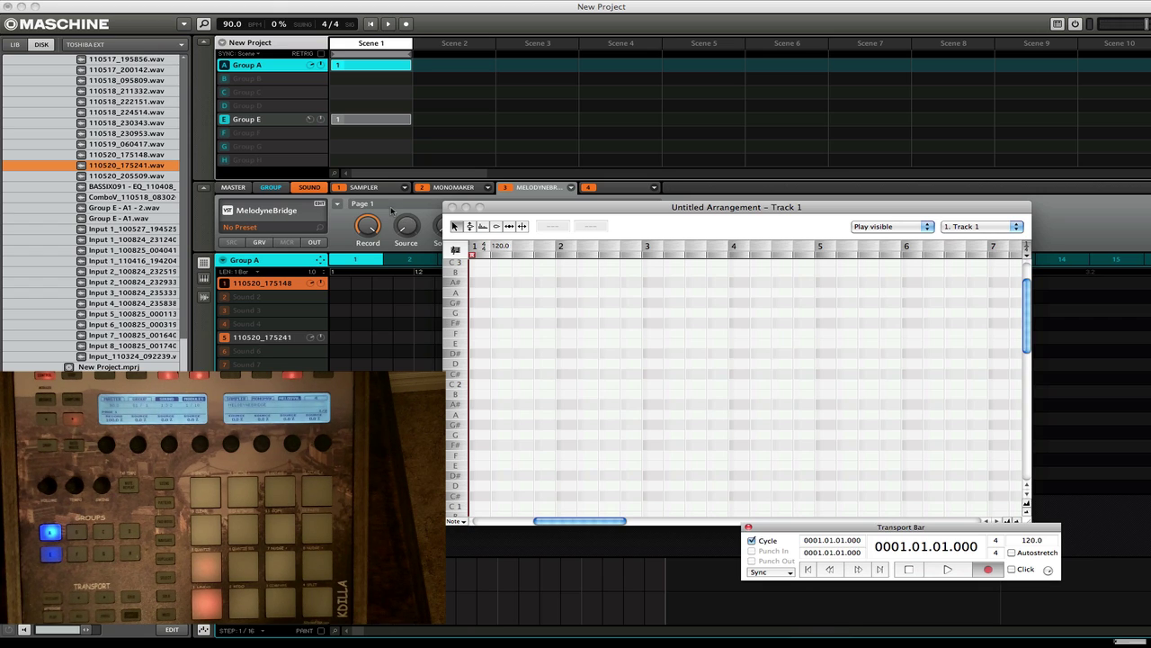
pyautogui.click(392, 209)
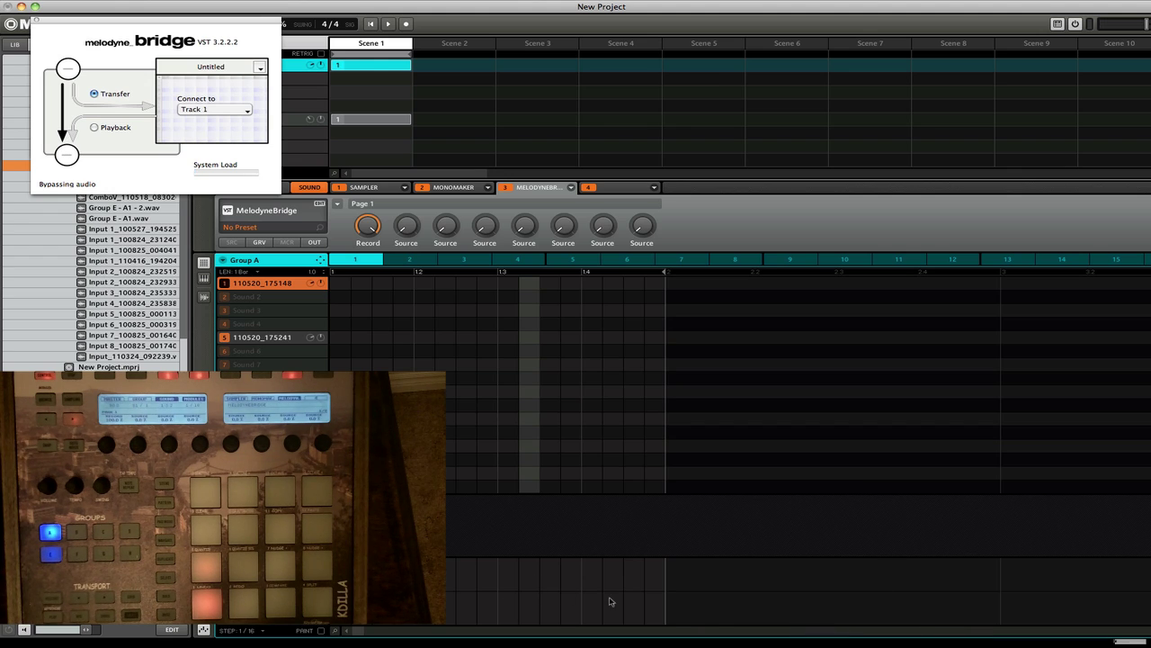
# Check Scenes 1 and 2, move the Bridge window upper right, close Monomaker, and show Melodyne.
pyautogui.click(468, 42)
pyautogui.click(393, 44)
pyautogui.moveTo(208, 25); pyautogui.dragTo(899, 20)
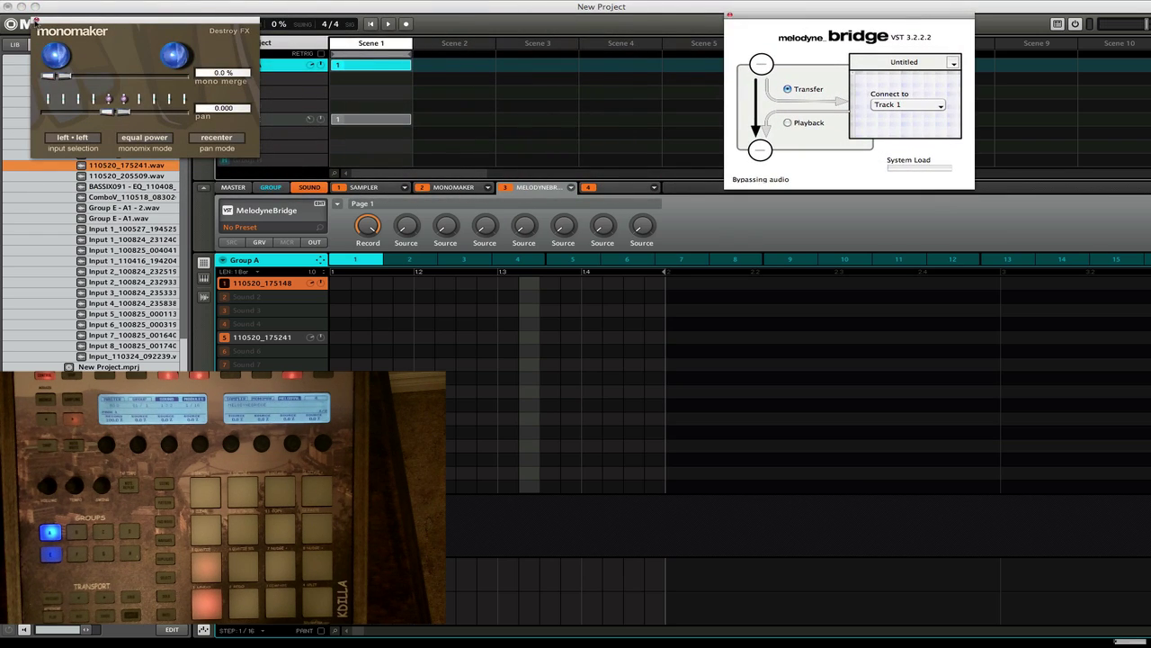
pyautogui.click(35, 19)
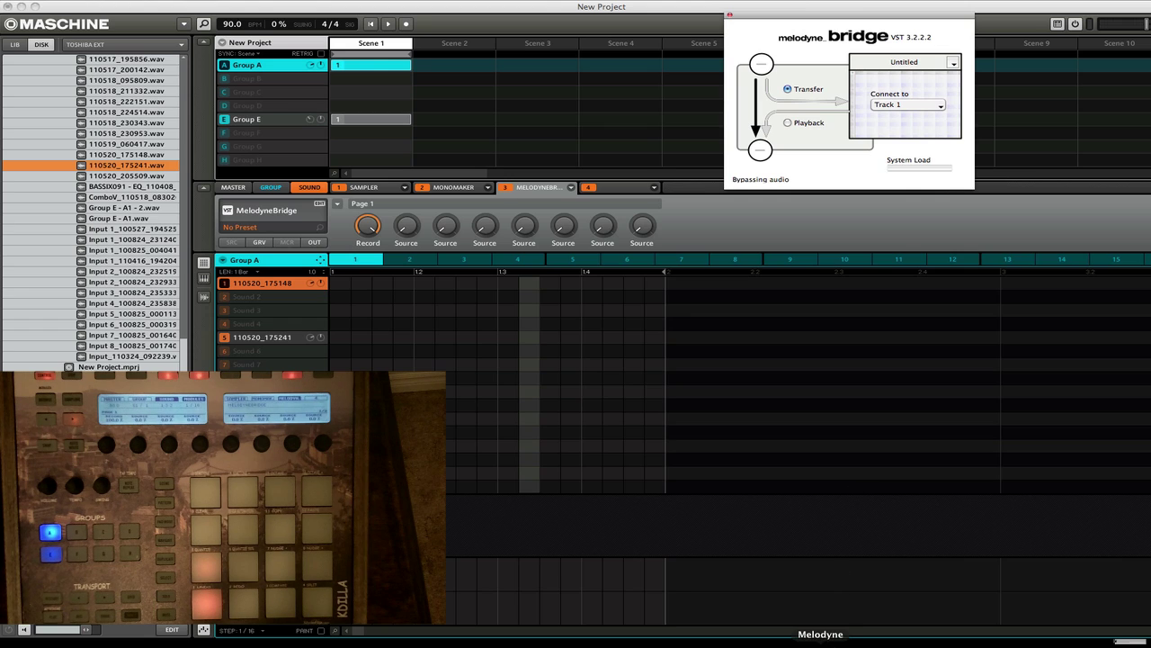
pyautogui.click(820, 639)
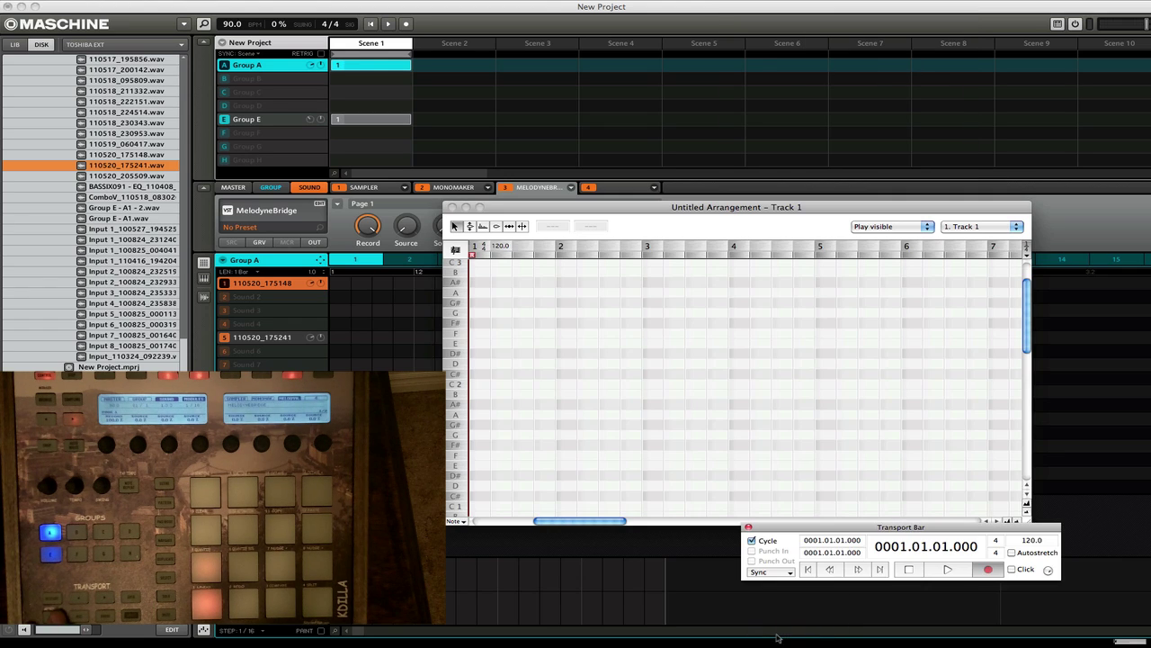
# Play to transfer audio, then undo twice in Melodyne so tempo returns to 120.0.
pyautogui.press('space')
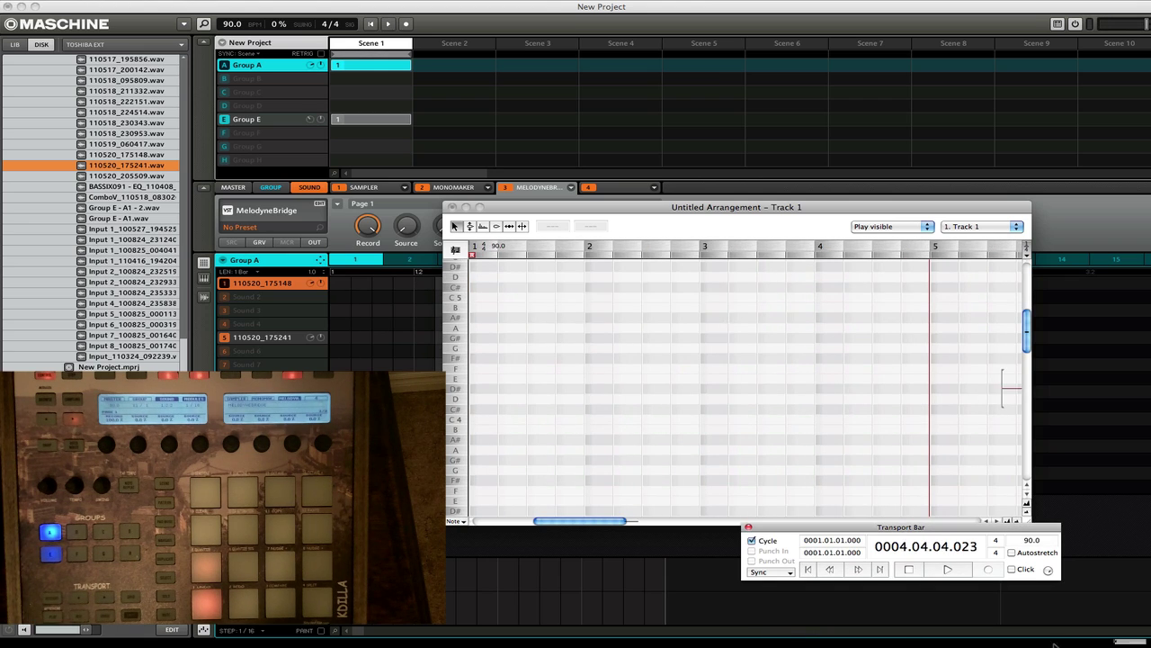
pyautogui.hscroll(2, 909, 431)
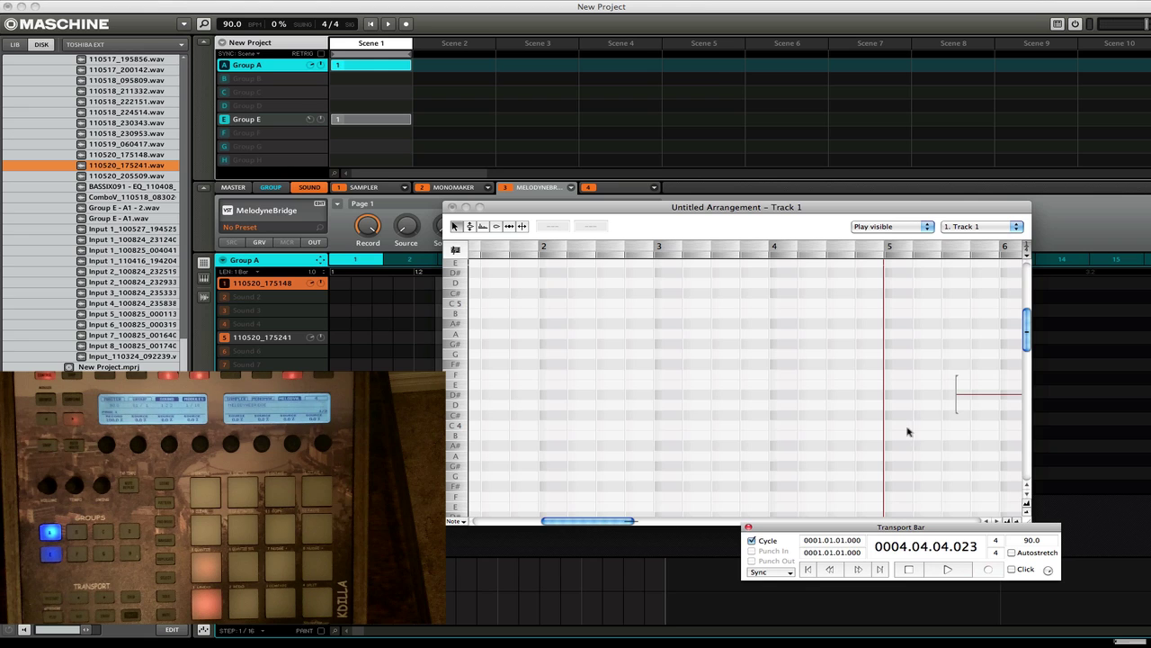
pyautogui.click(131, 1)
pyautogui.click(131, 9)
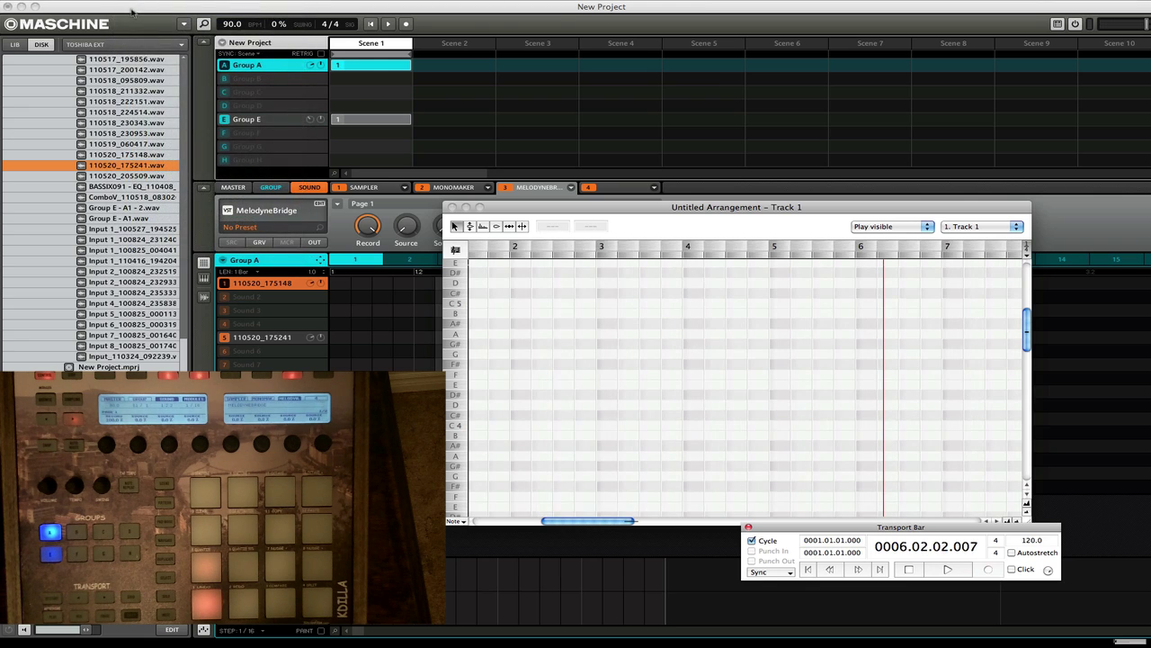
# Close the Melodyne editor and return to the Melodyne Bridge window in Maschine.
pyautogui.hscroll(-3, 714, 377)
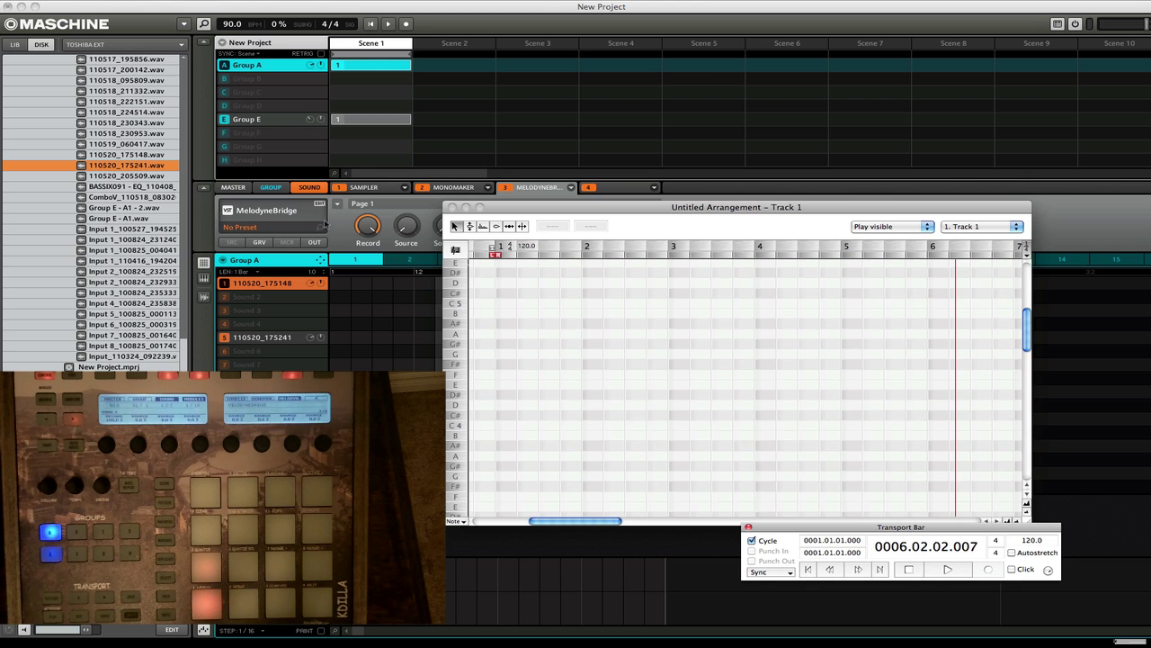
pyautogui.click(319, 205)
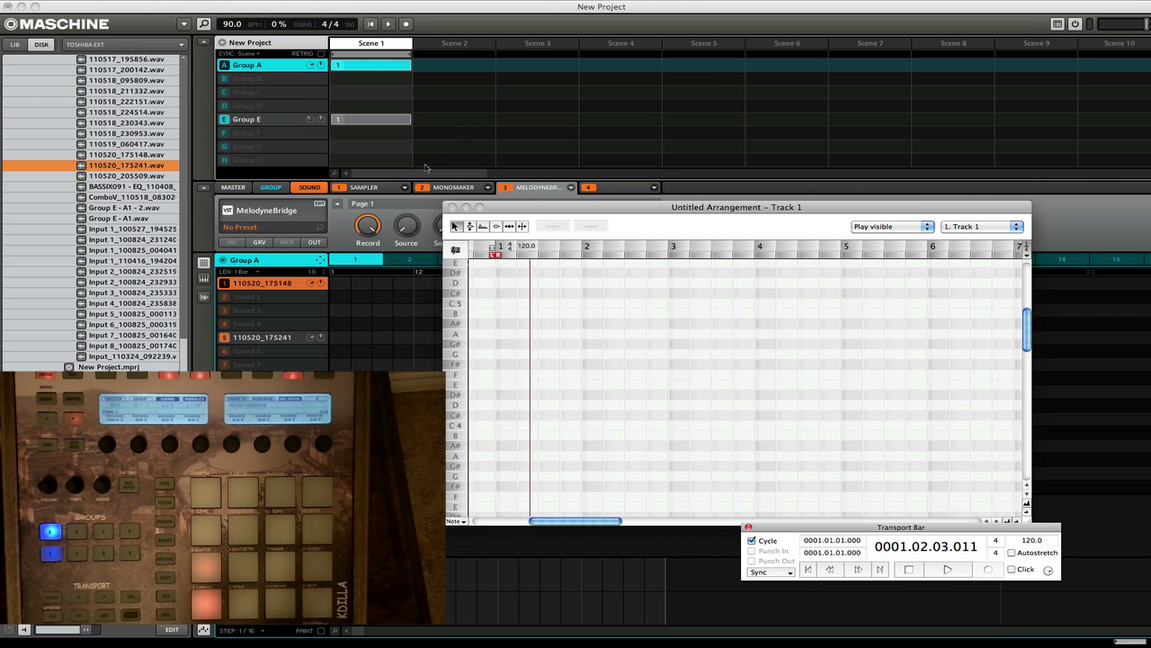
pyautogui.click(398, 206)
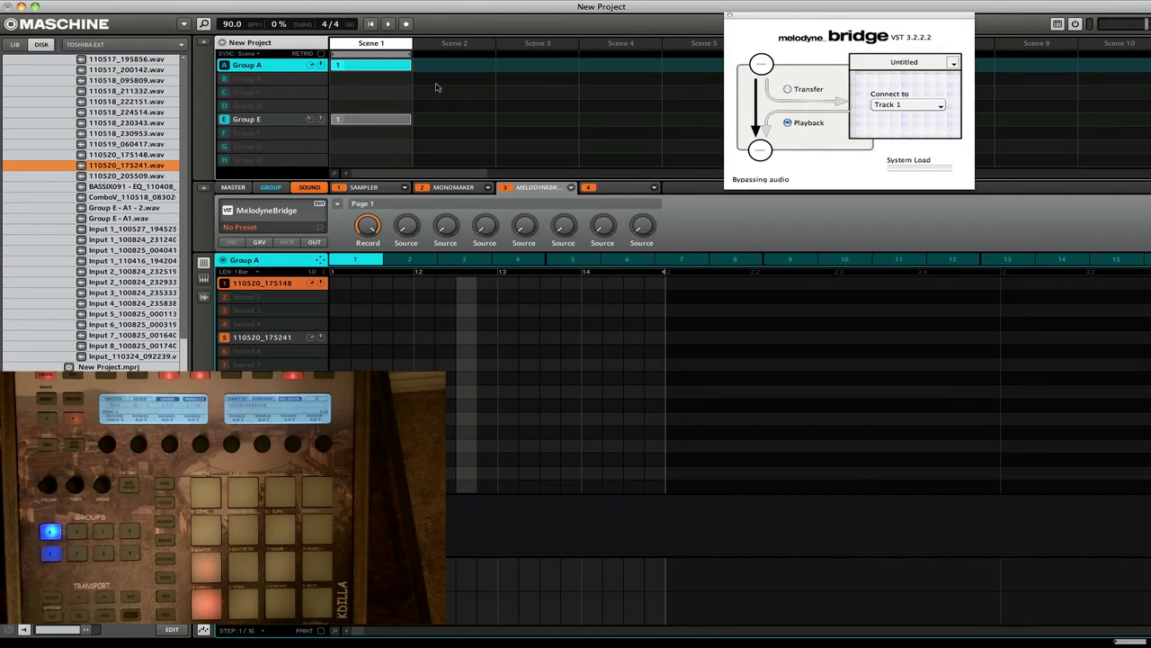
# Set the Bridge back to Transfer and view the transferred vocal notes on Track 1.
pyautogui.click(788, 90)
pyautogui.click(820, 643)
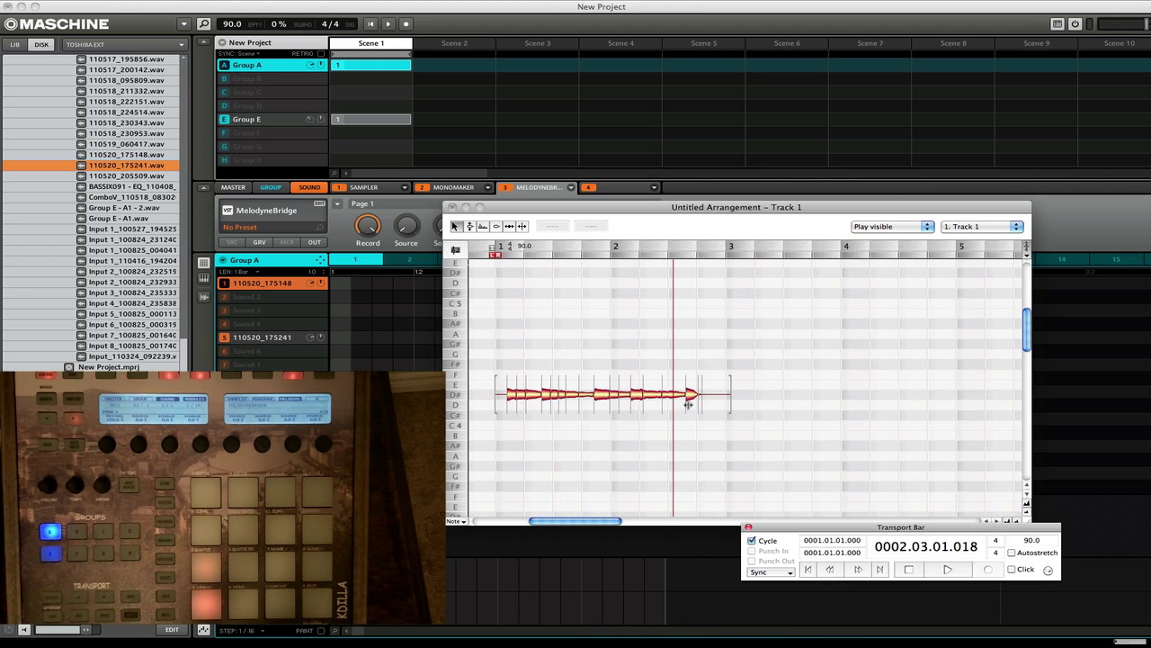
pyautogui.click(689, 396)
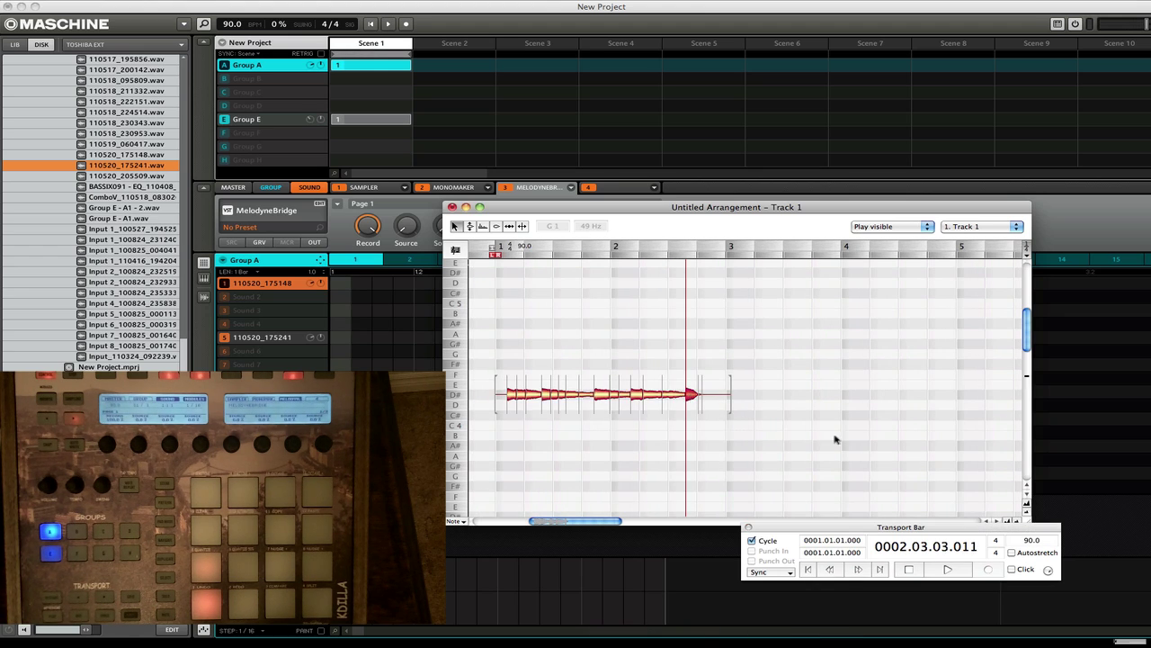
pyautogui.press('Delete')
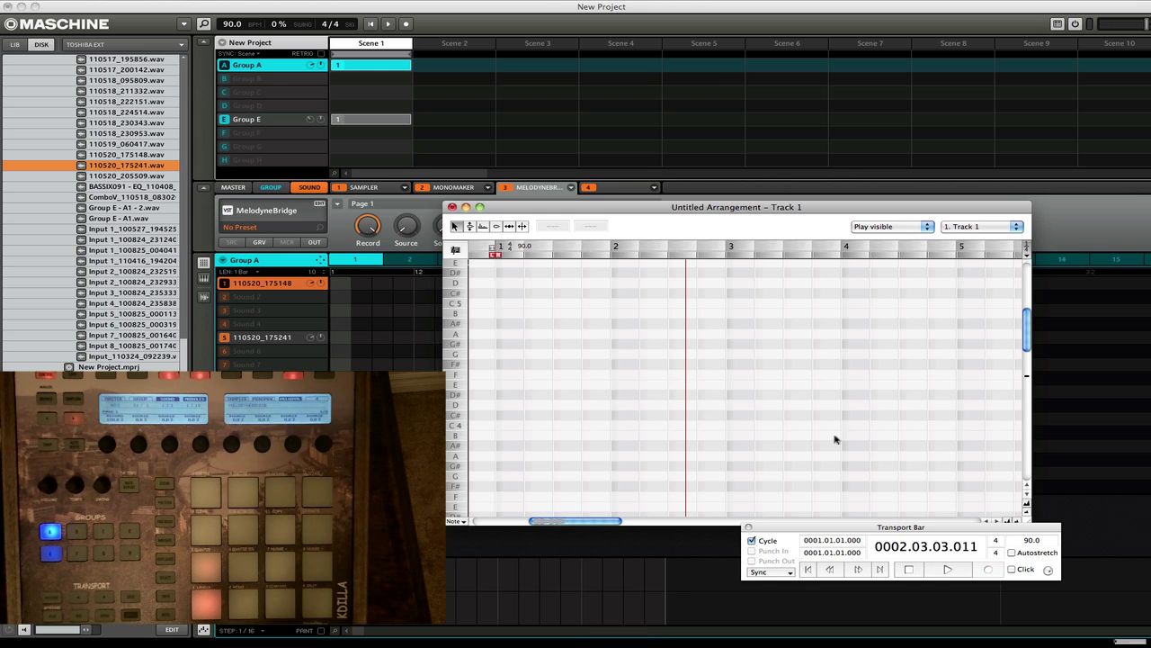
pyautogui.click(125, 3)
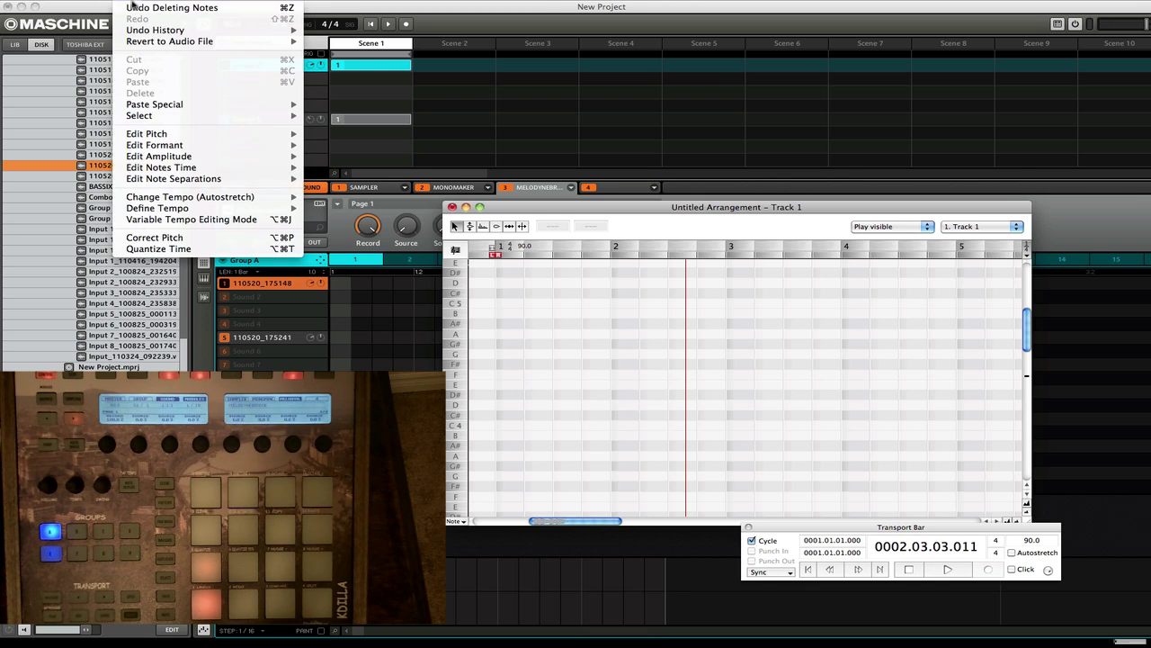
pyautogui.click(607, 210)
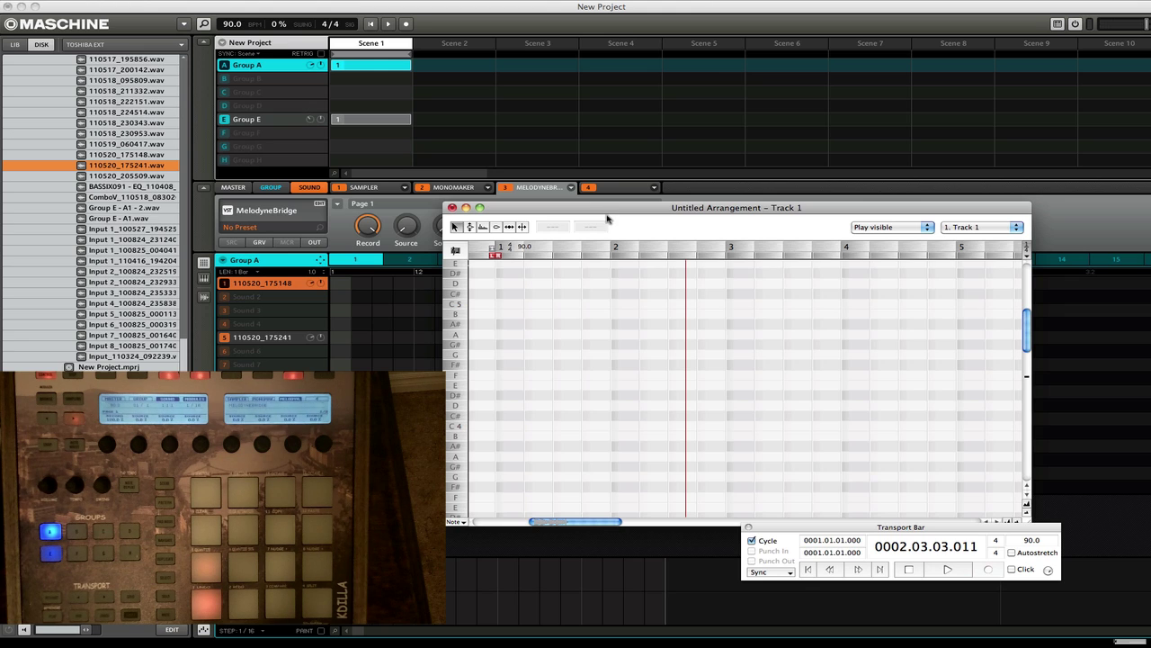
pyautogui.hscroll(-1, 630, 301)
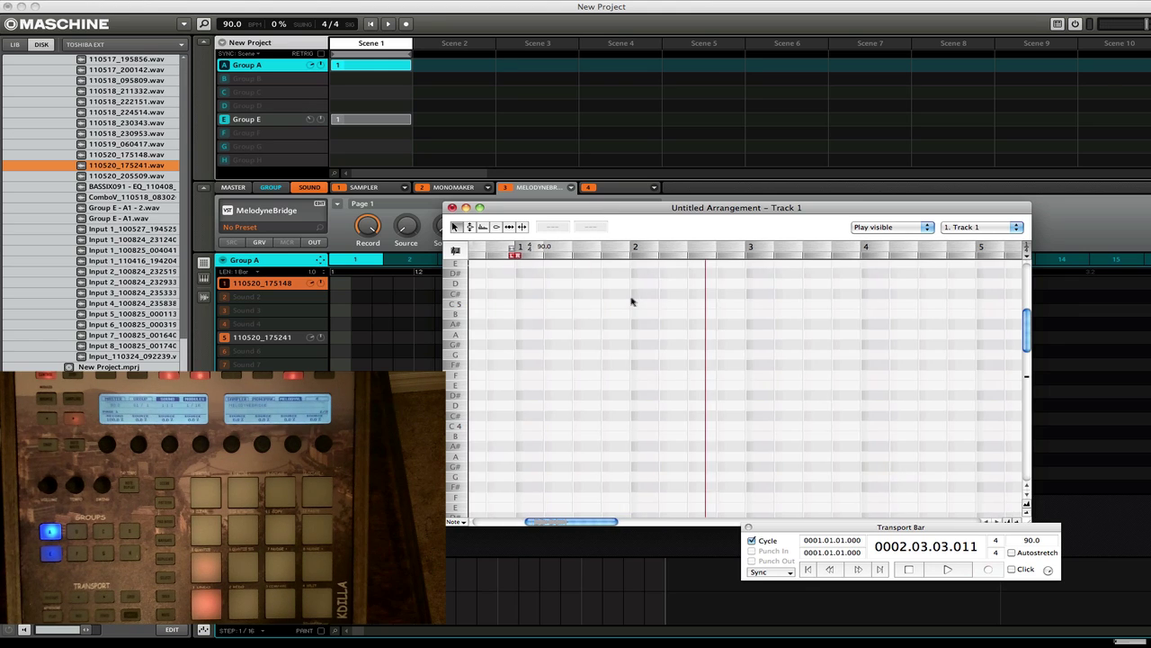
pyautogui.moveTo(799, 530); pyautogui.dragTo(789, 555)
pyautogui.hscroll(-2, 748, 490)
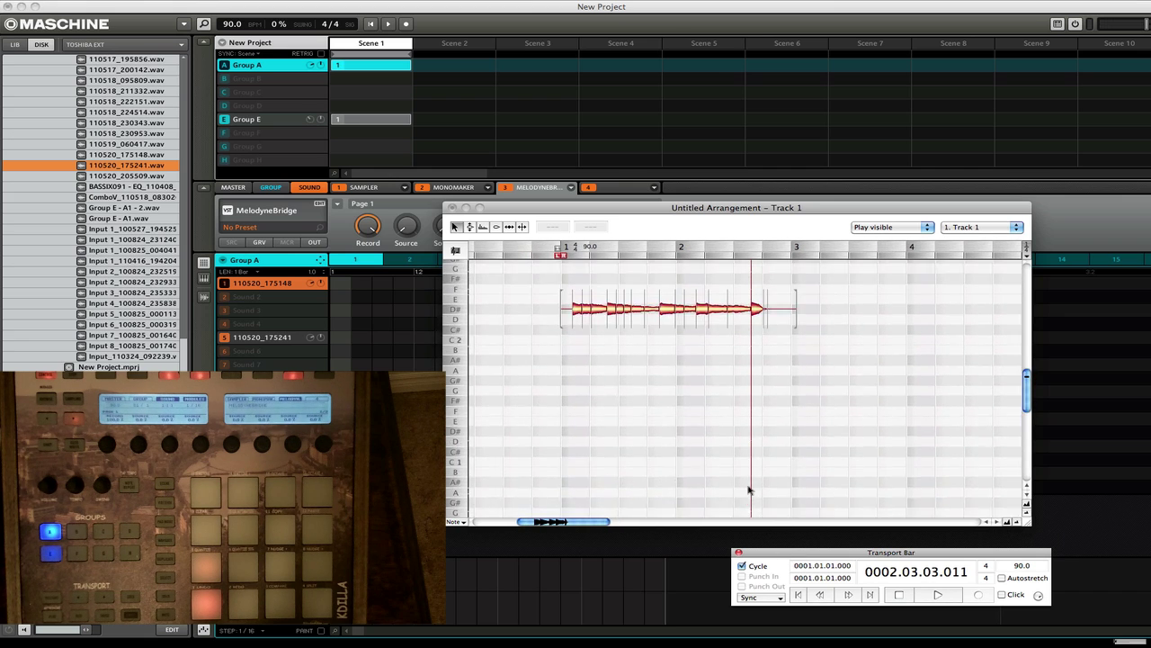
# Delete the vocal's final note segment and place the playhead in the gap after it.
pyautogui.click(794, 415)
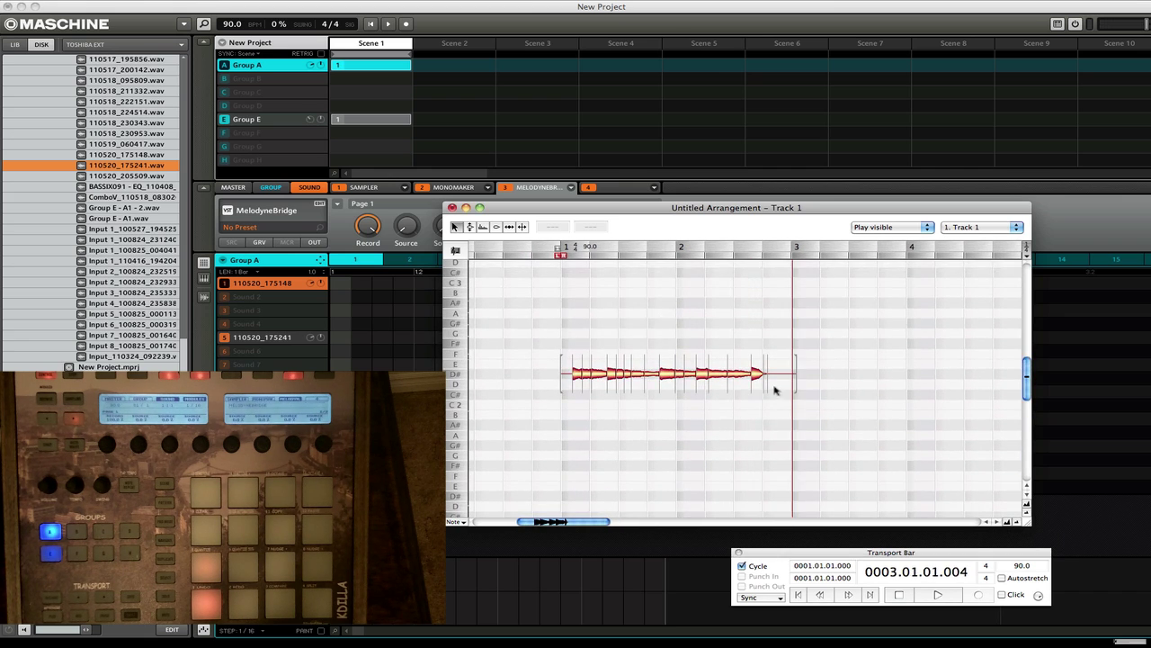
pyautogui.click(758, 373)
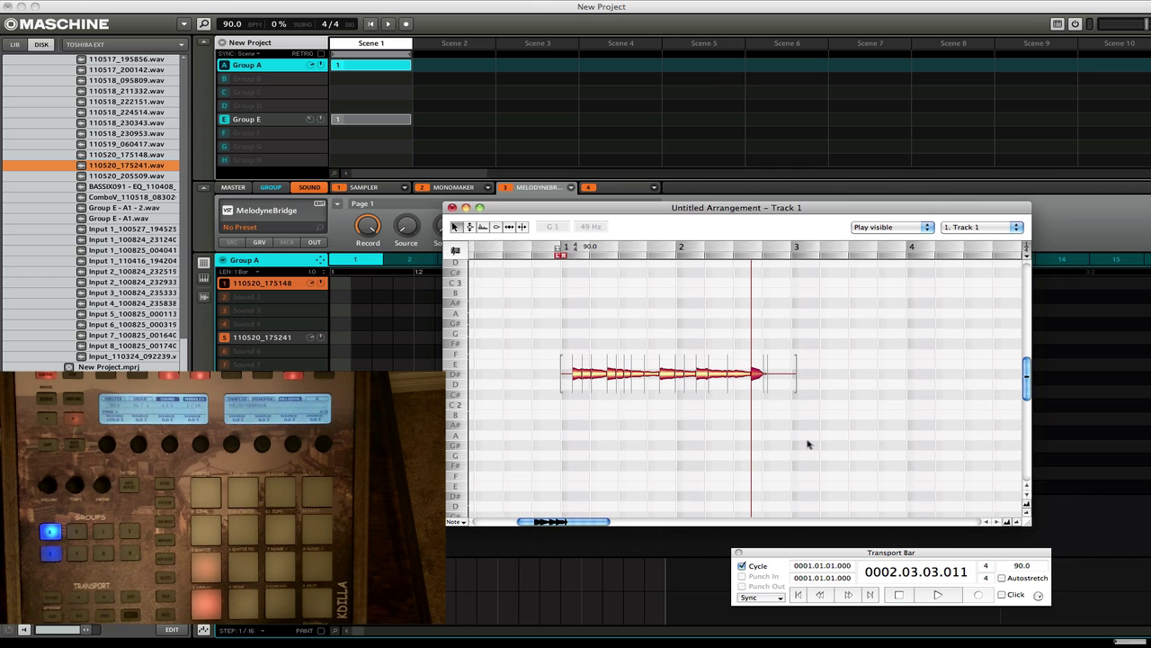
pyautogui.press('Delete')
pyautogui.click(766, 372)
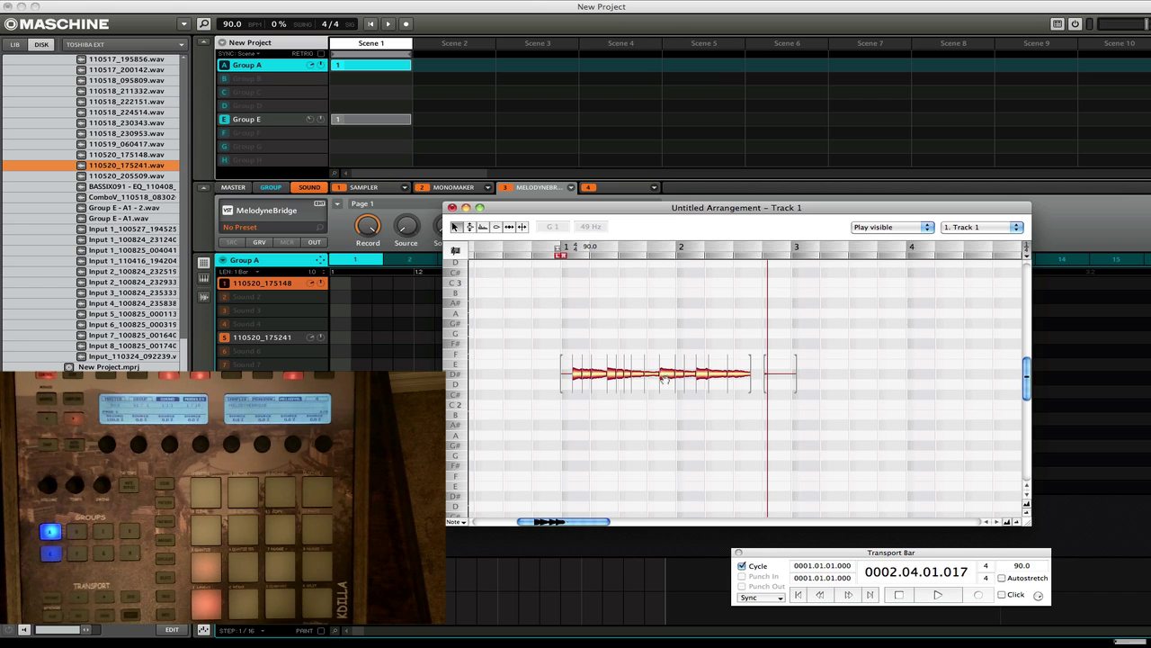
# Marquee-select all the D#2 vocal notes across bars 1–2 and play them back.
pyautogui.scroll(5, 643, 379)
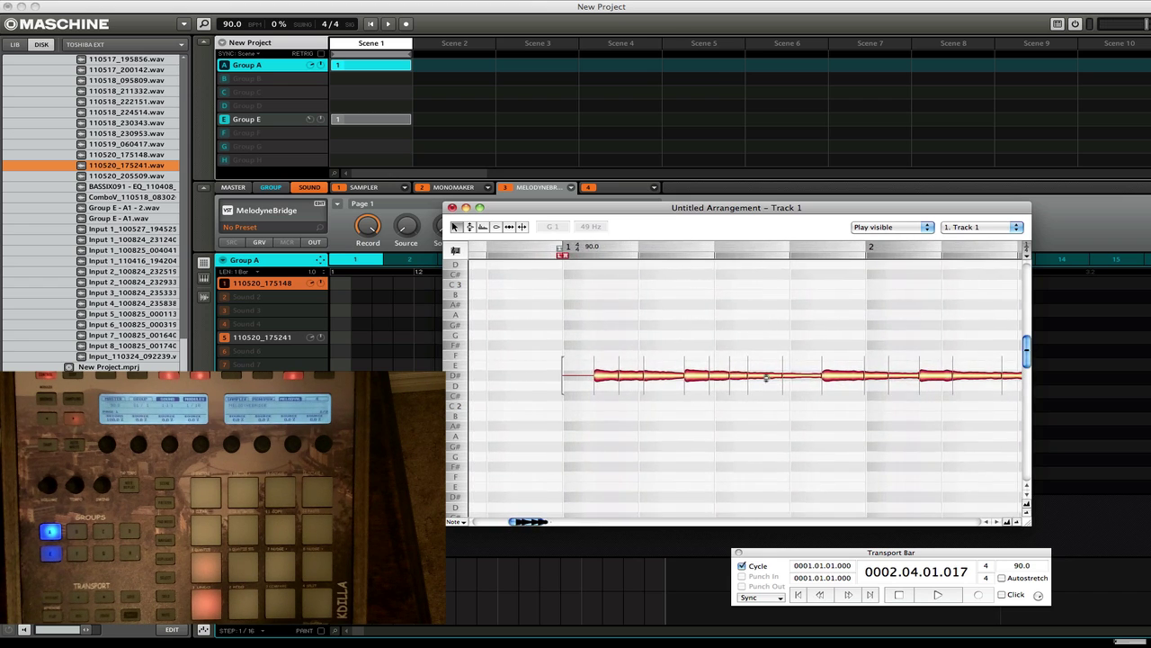
pyautogui.hscroll(-3, 765, 379)
pyautogui.hscroll(5, 765, 379)
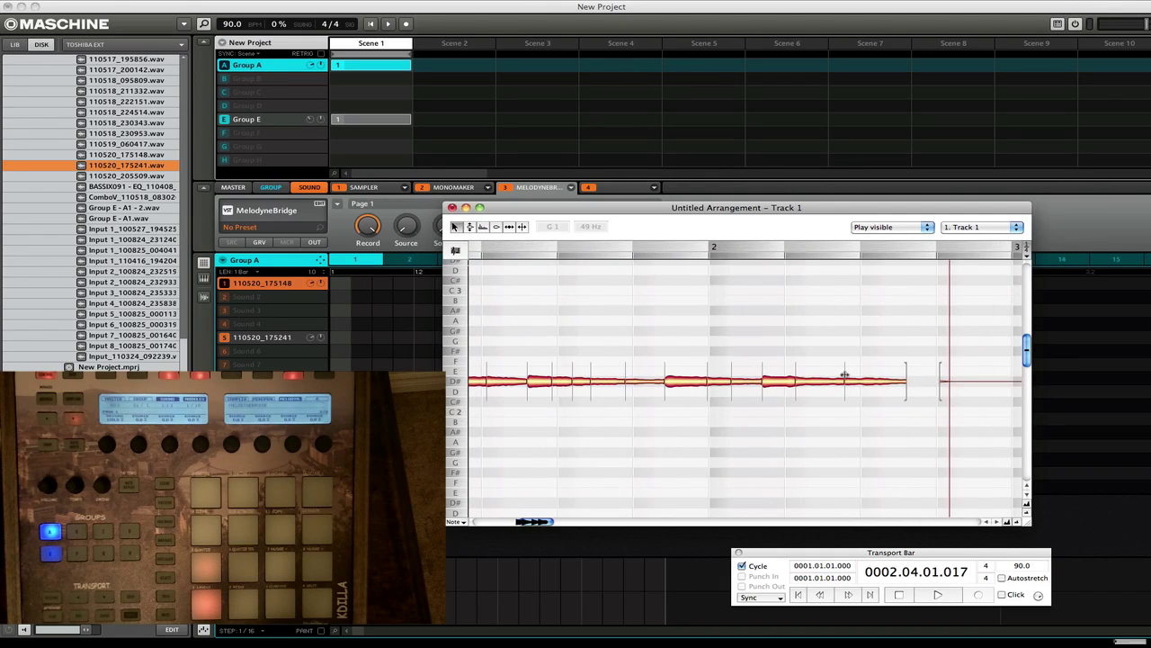
pyautogui.hscroll(2, 845, 374)
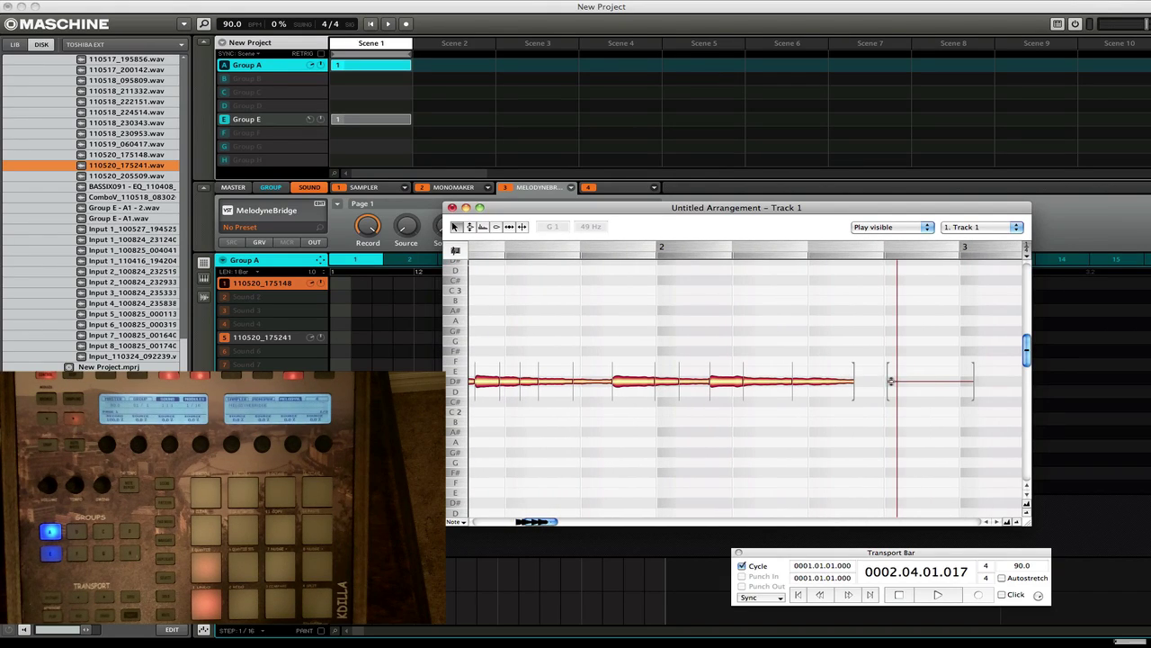
pyautogui.click(890, 382)
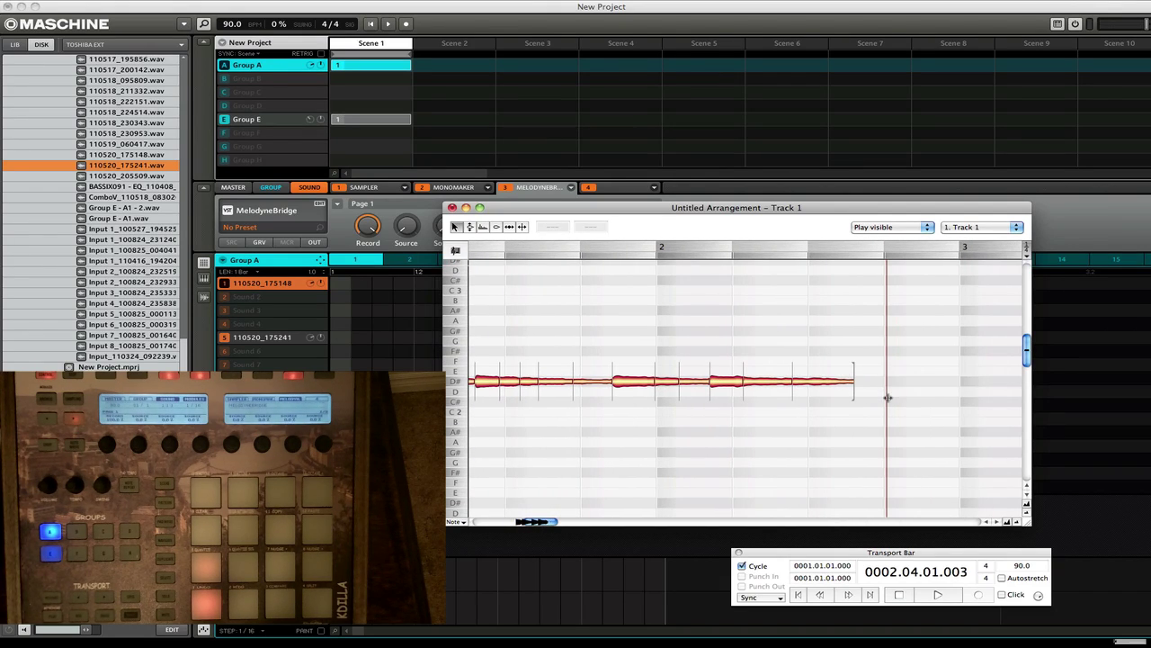
pyautogui.hscroll(-5, 827, 398)
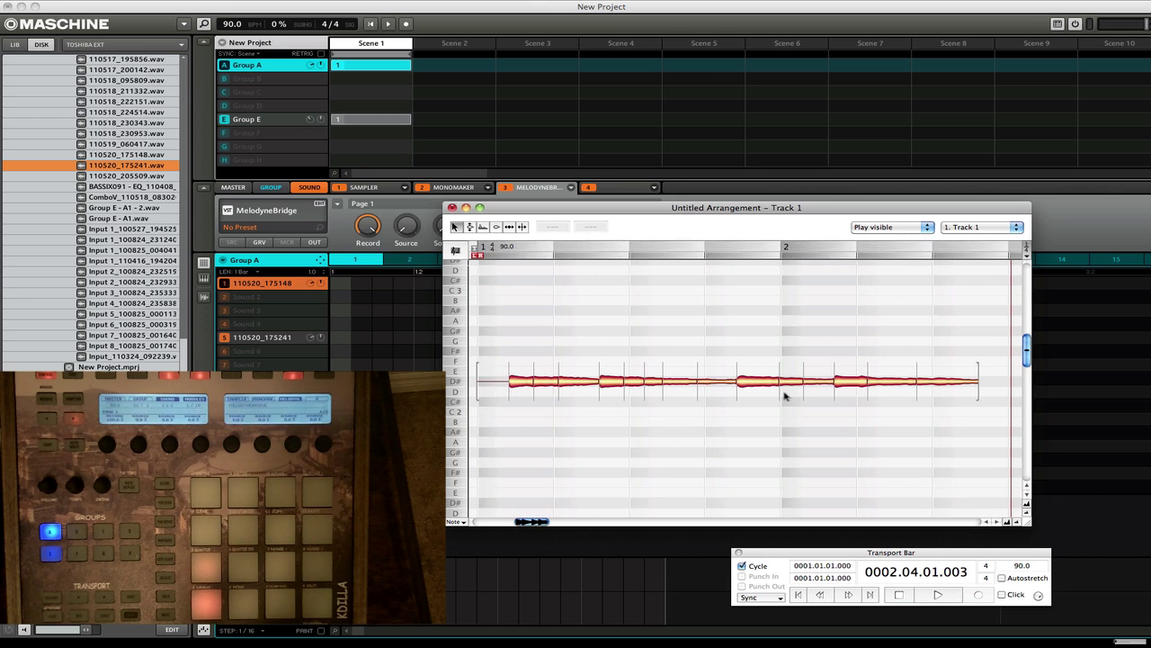
pyautogui.hscroll(-1, 673, 384)
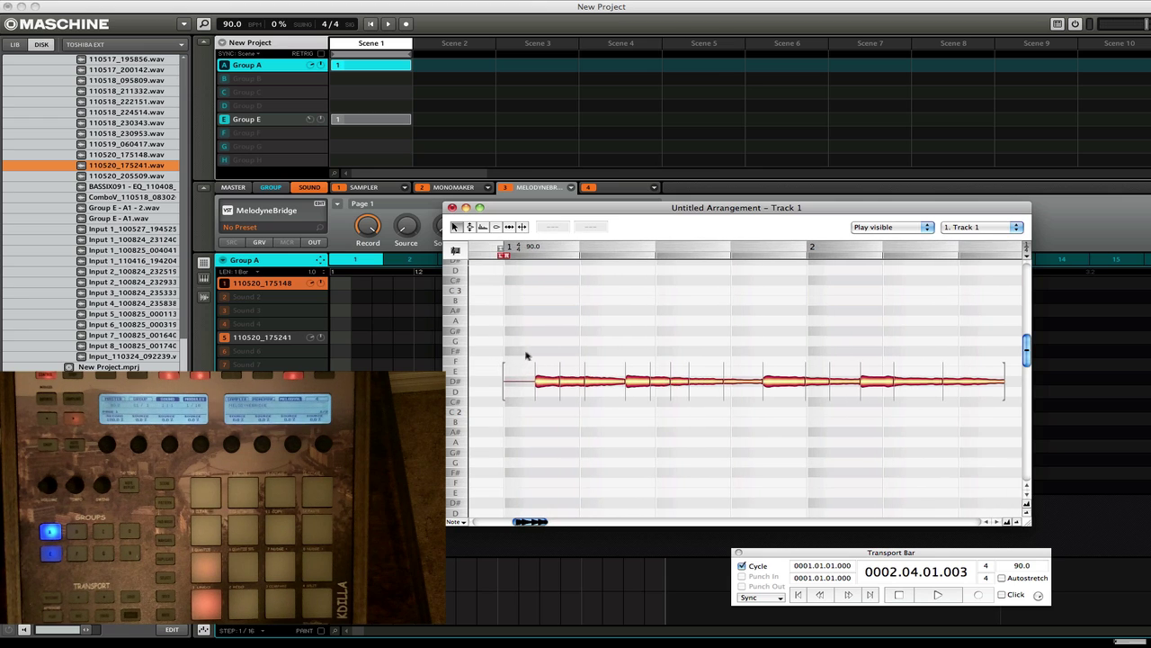
pyautogui.moveTo(527, 354); pyautogui.dragTo(1009, 424)
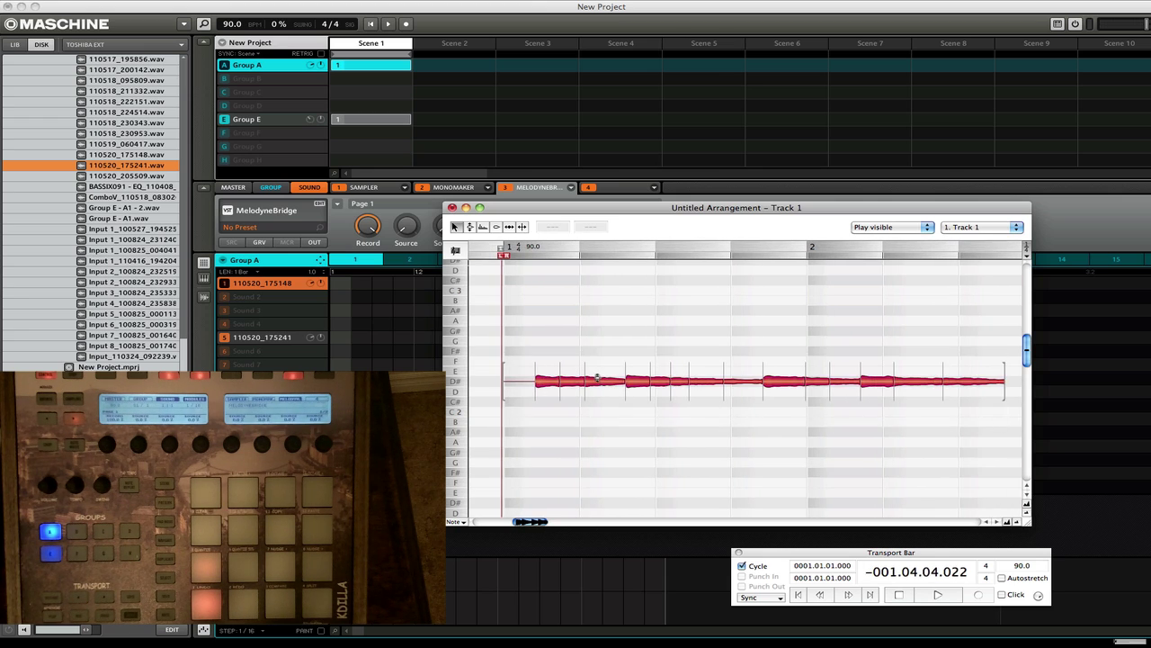
pyautogui.press('space')
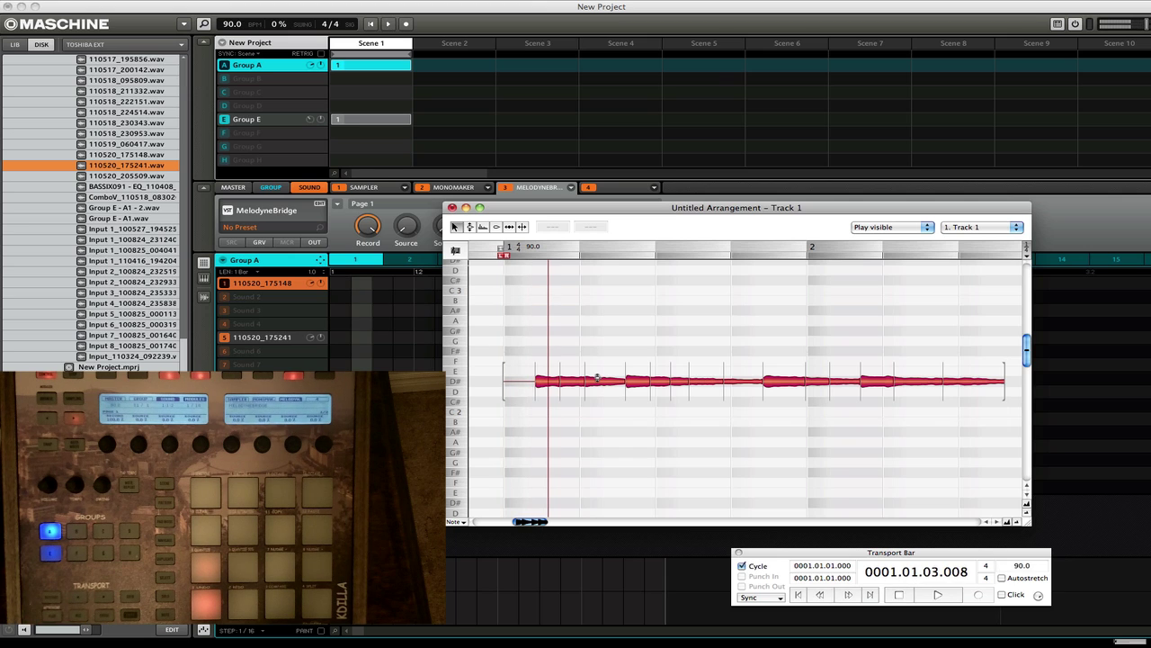
pyautogui.press('space')
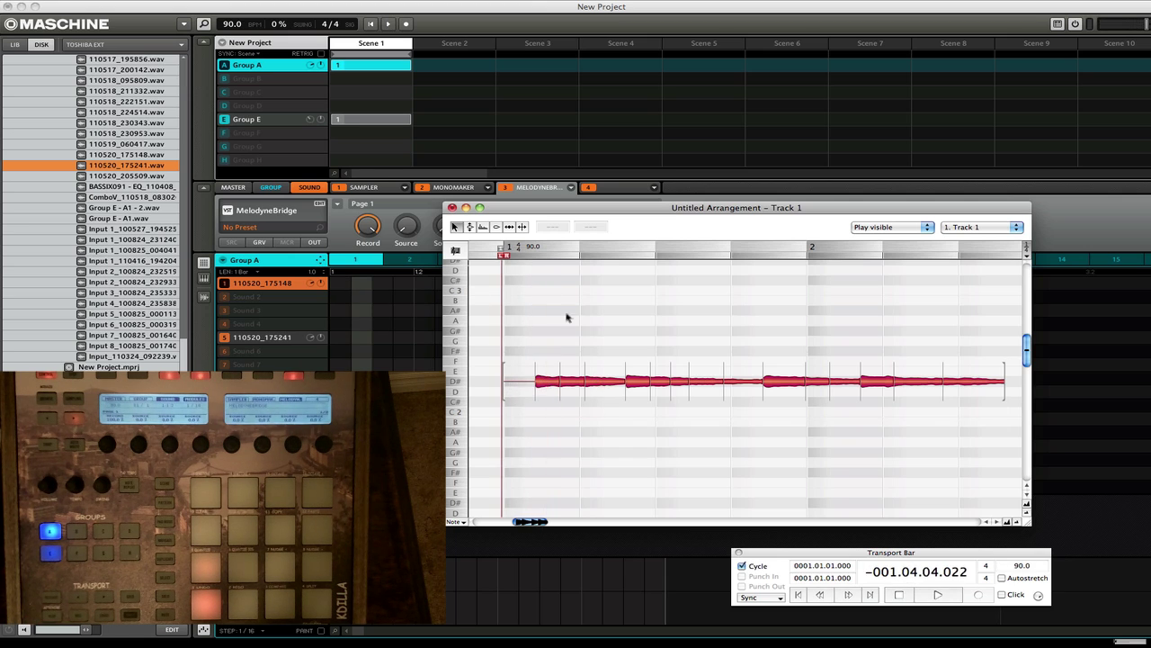
# With Note Separation, move the D#2 notes half a beat earlier, zoom out, and play back.
pyautogui.click(509, 227)
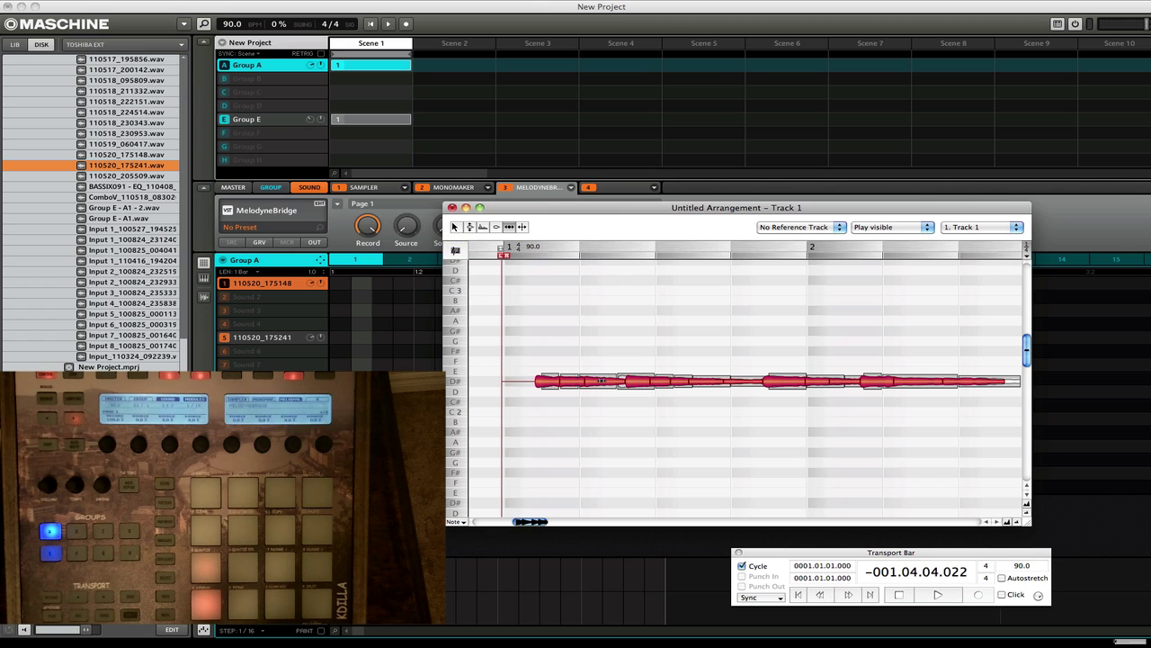
pyautogui.moveTo(601, 381); pyautogui.dragTo(562, 381)
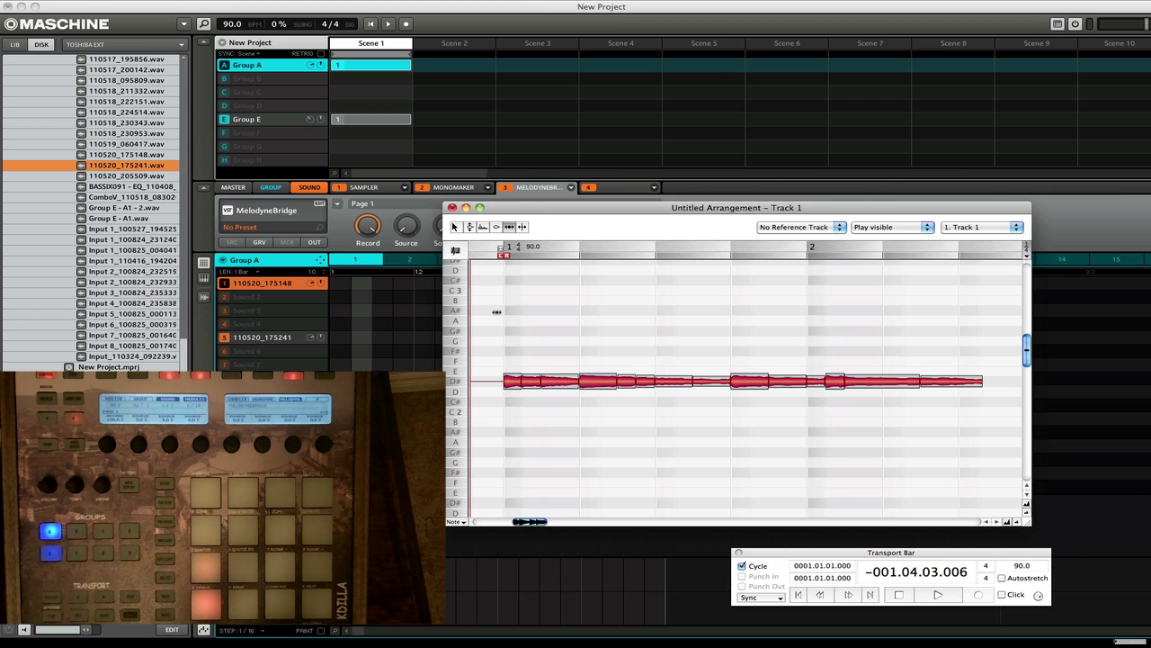
pyautogui.moveTo(571, 321); pyautogui.dragTo(531, 320)
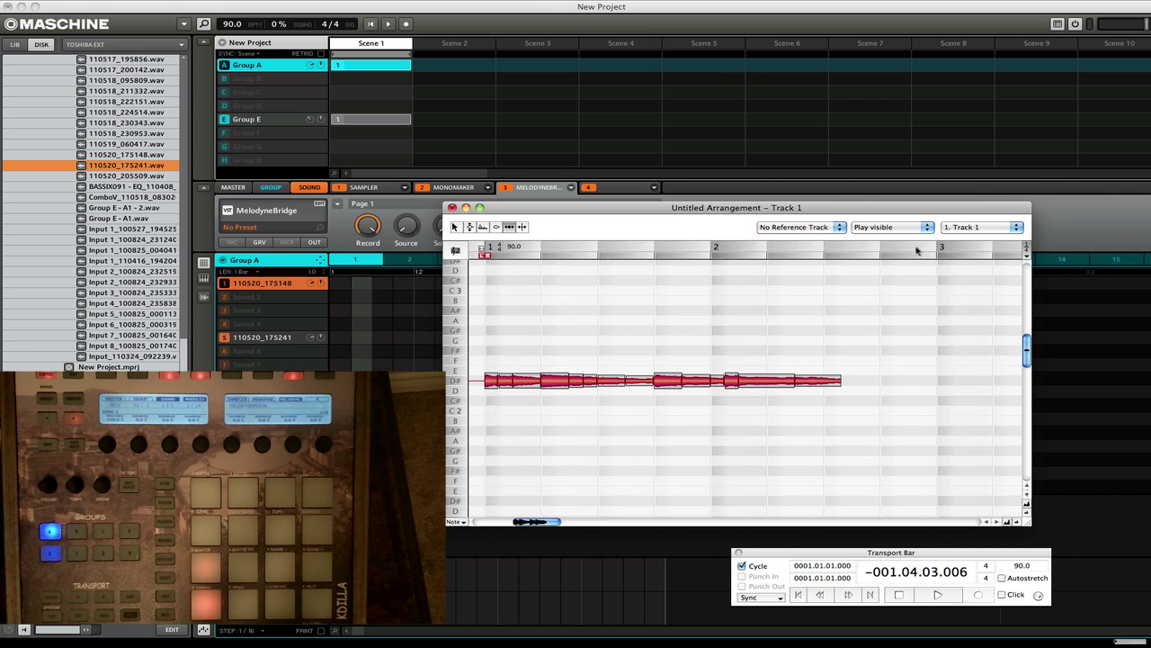
pyautogui.press('space')
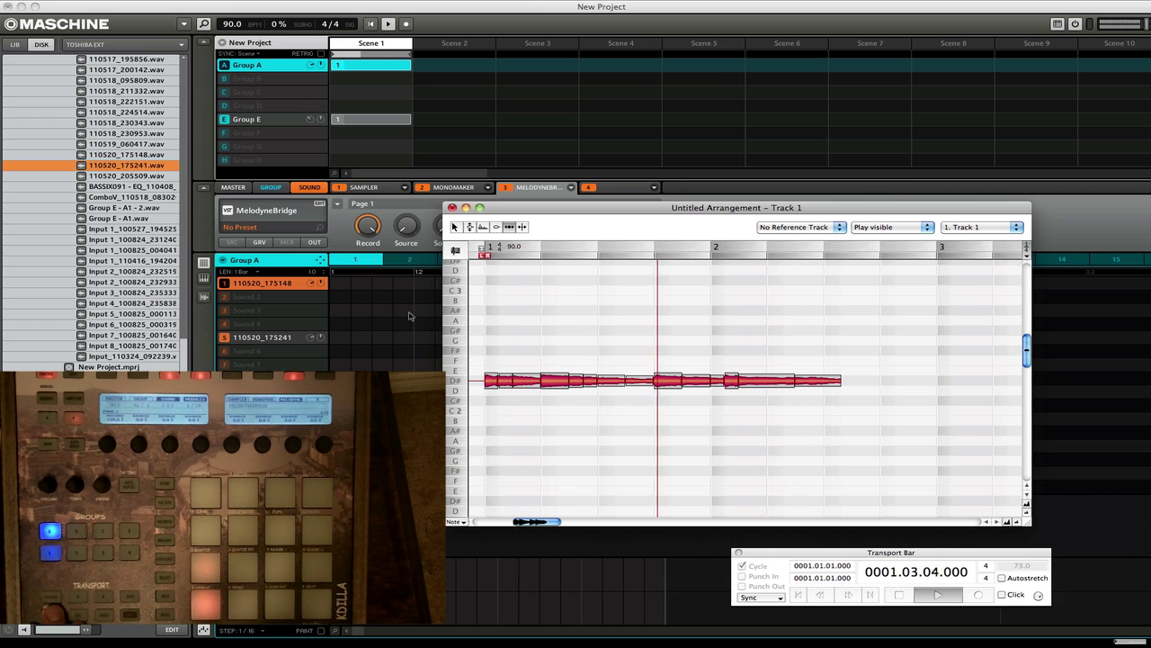
pyautogui.press('space')
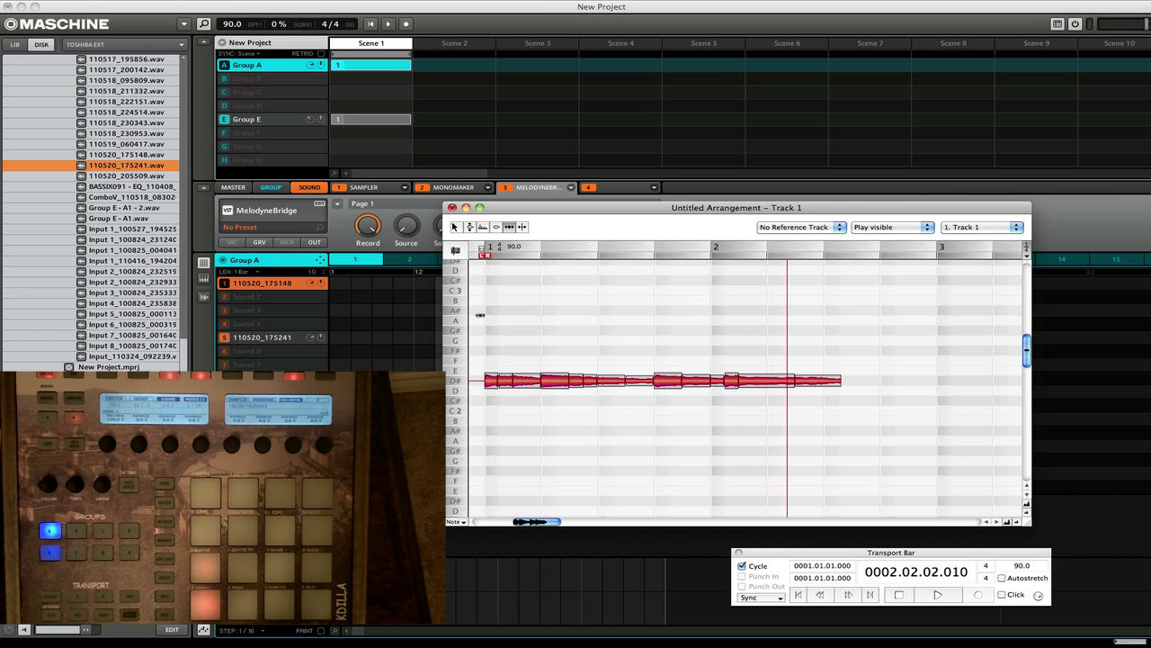
# With the Main tool, select all the vocal's notes and stretch the last note to bar 3.
pyautogui.click(455, 228)
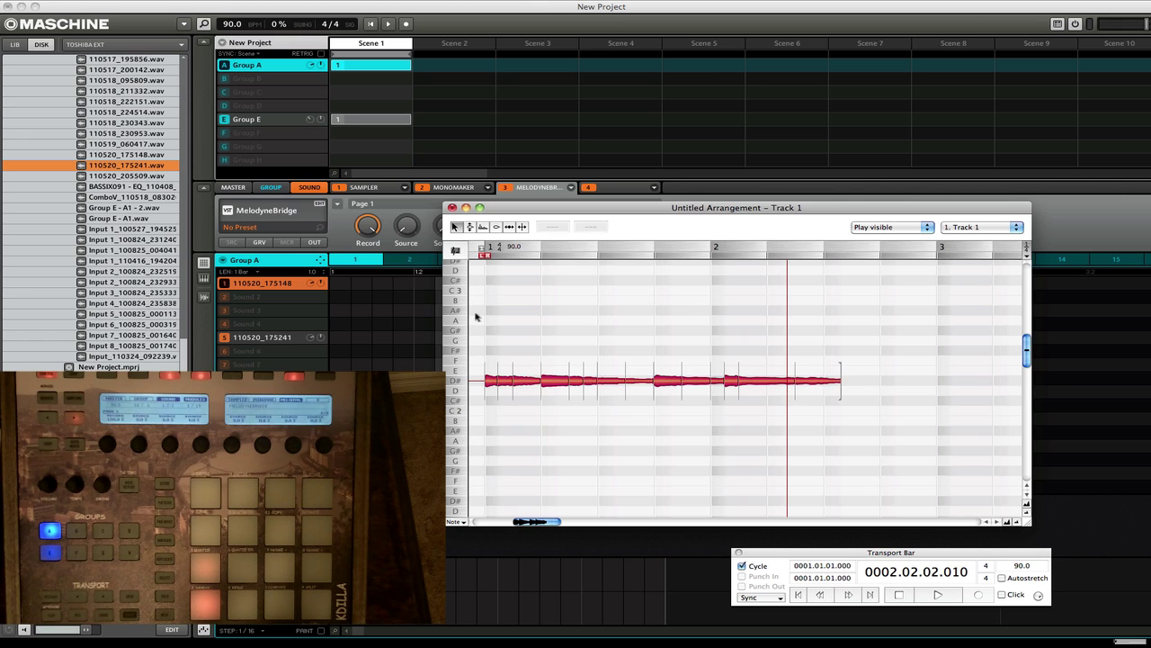
pyautogui.moveTo(476, 317); pyautogui.dragTo(914, 471)
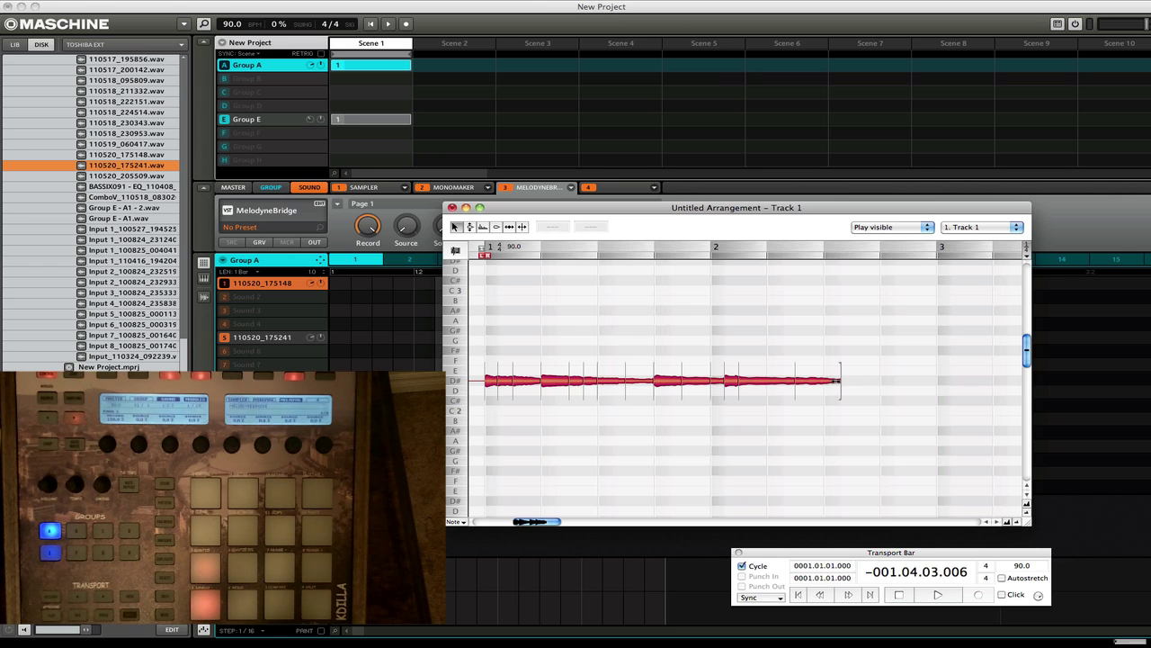
pyautogui.moveTo(837, 383); pyautogui.dragTo(939, 388)
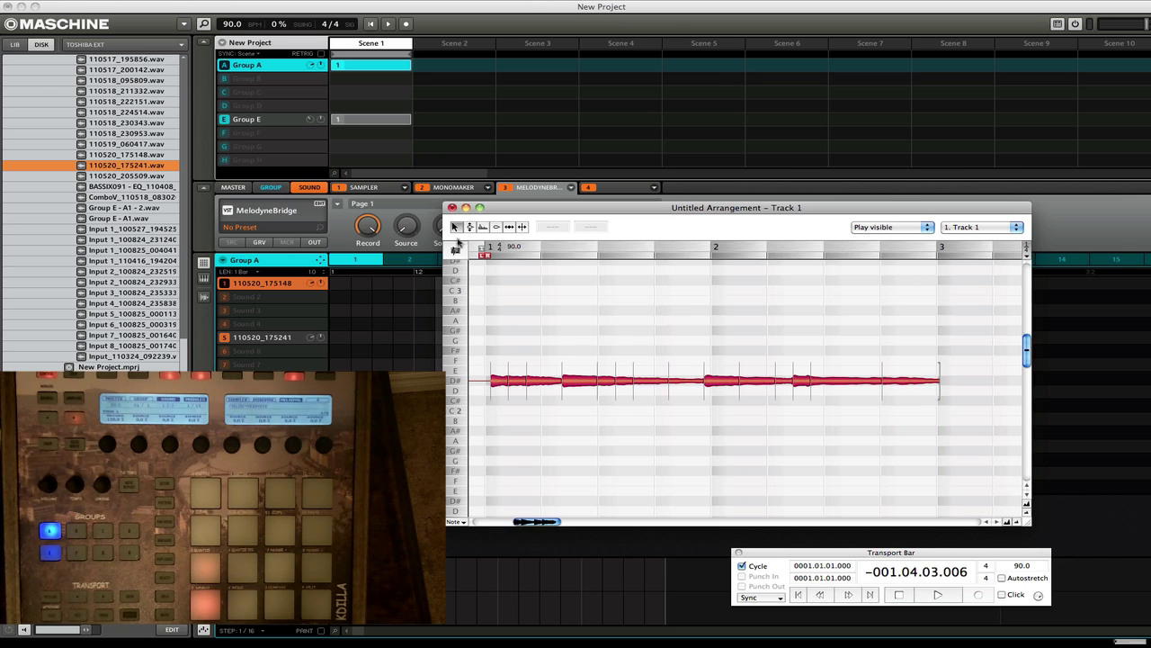
# Switch back to Note Separation and set the playback position near the phrase start.
pyautogui.click(509, 226)
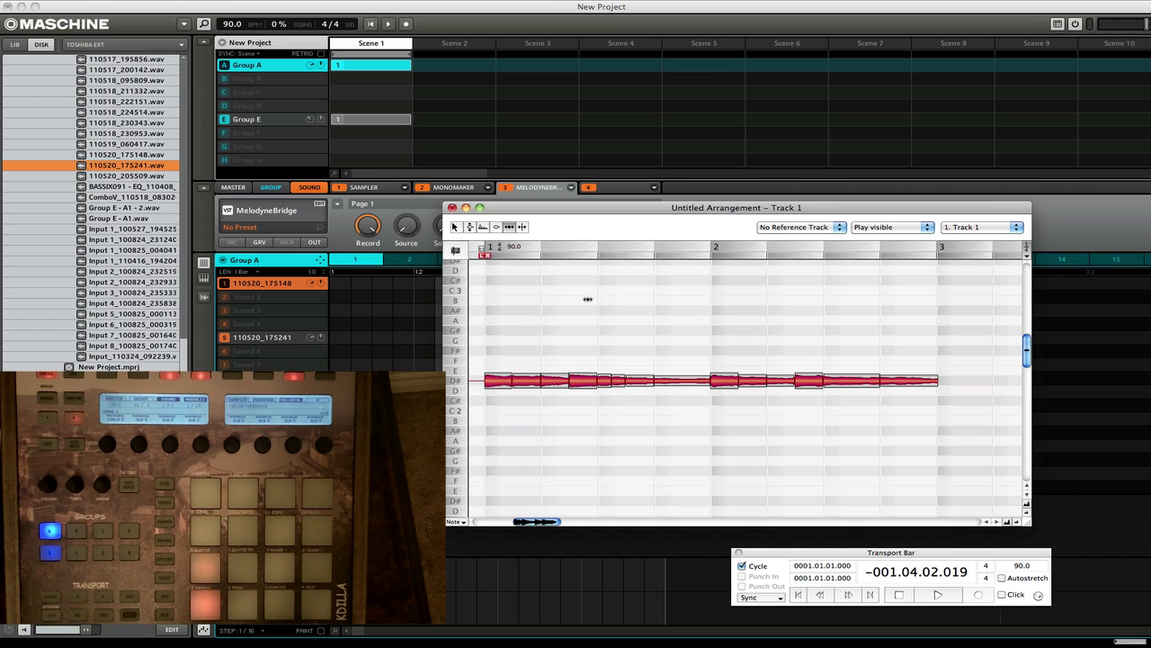
pyautogui.moveTo(477, 253); pyautogui.dragTo(506, 245)
pyautogui.click(494, 247)
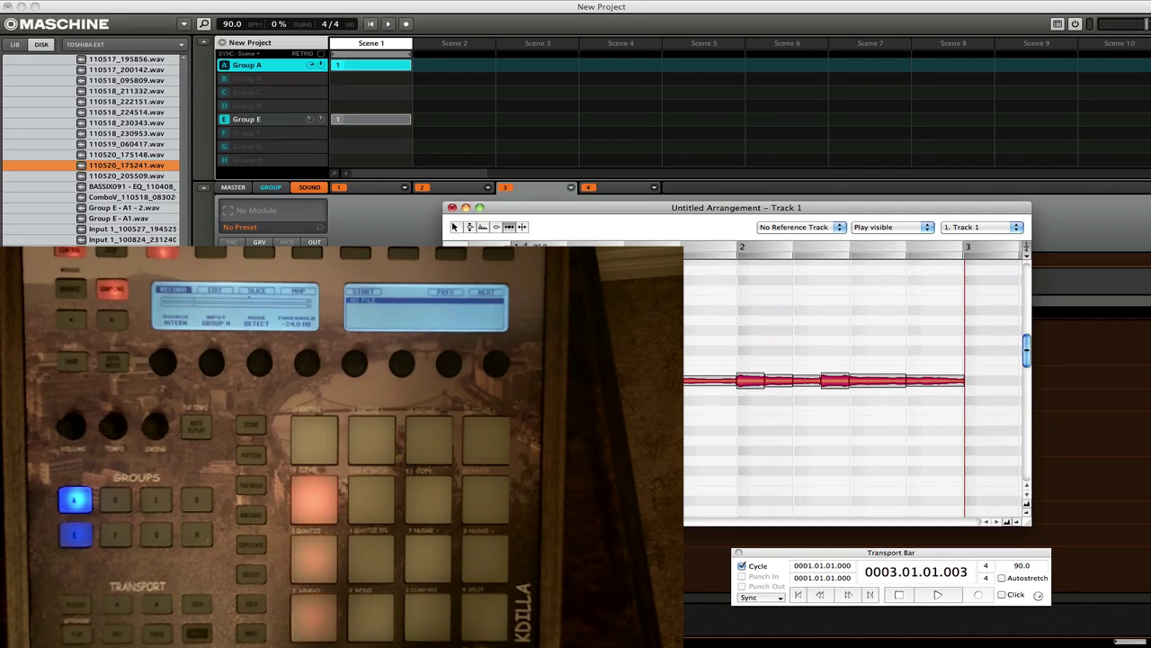
# Return to the Main tool and close the Melodyne Untitled Arrangement window.
pyautogui.click(457, 226)
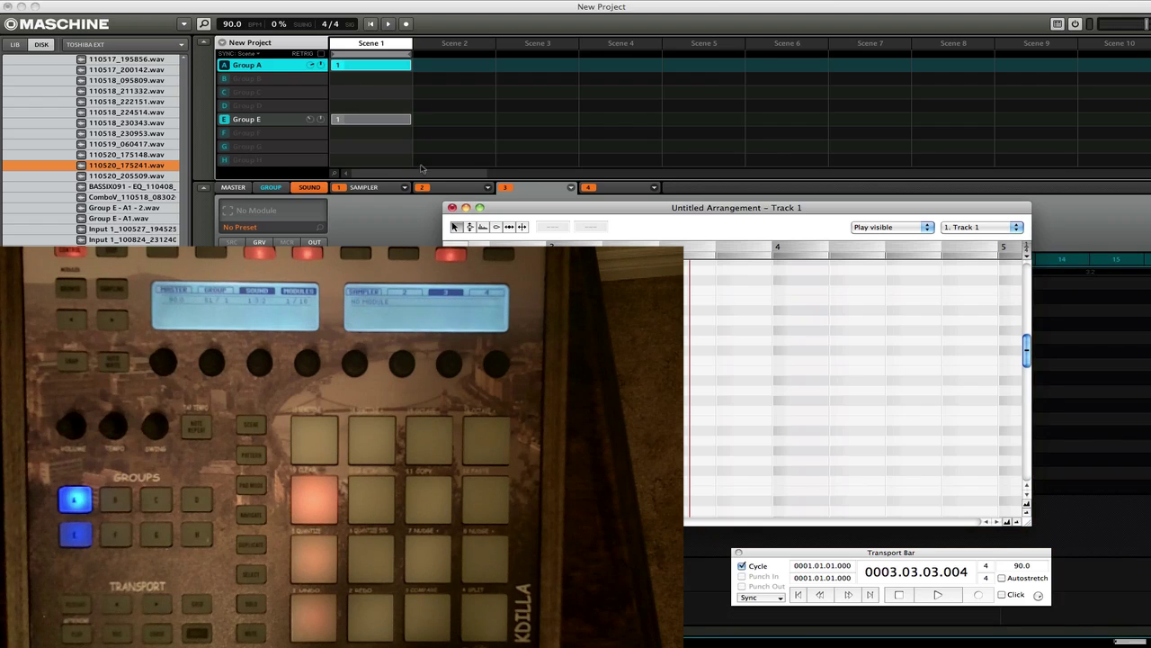
pyautogui.click(351, 232)
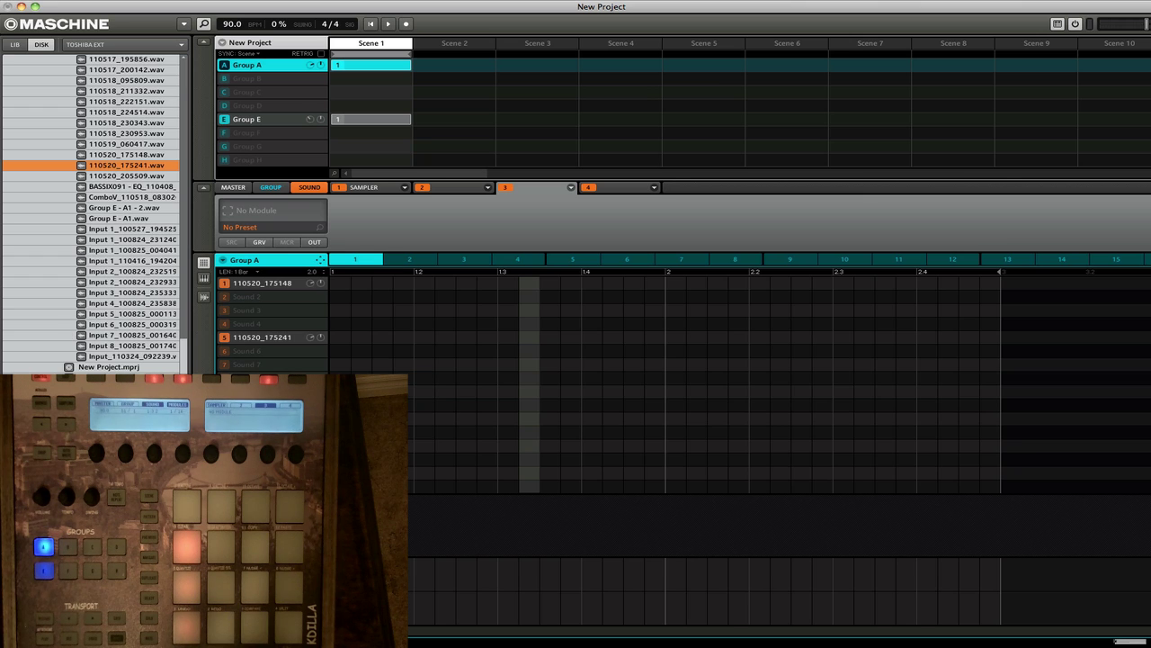
# Draw a long note reaching the pattern's end, play it, and reopen the Melodyne editor.
pyautogui.moveTo(743, 392); pyautogui.dragTo(976, 402)
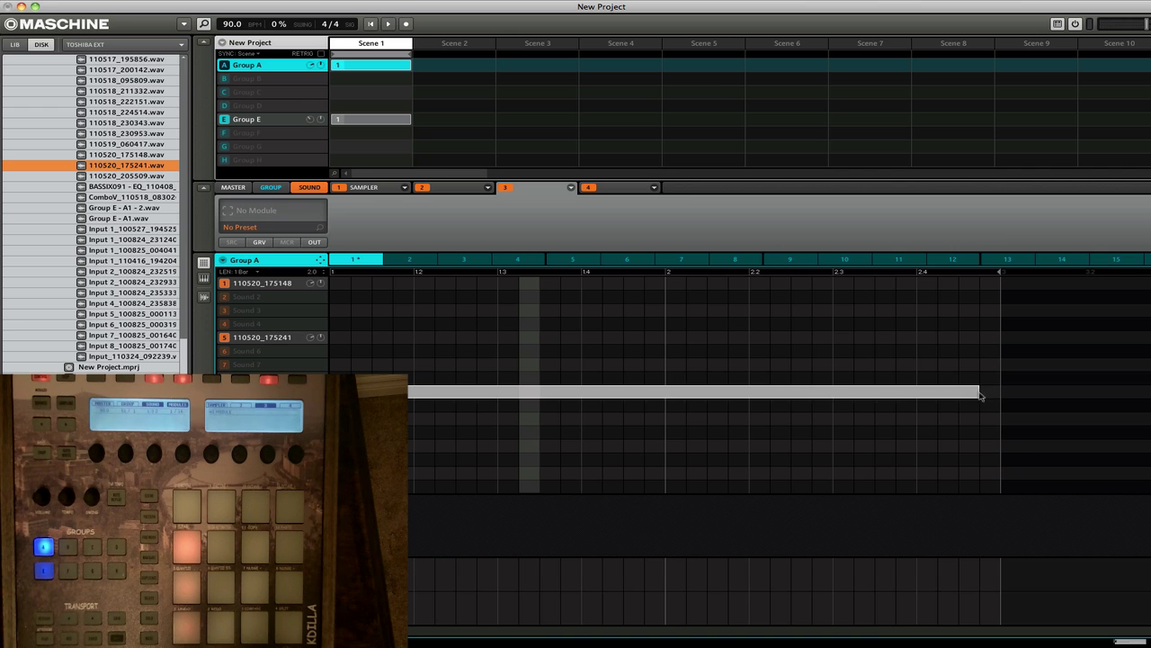
pyautogui.moveTo(976, 392); pyautogui.dragTo(996, 394)
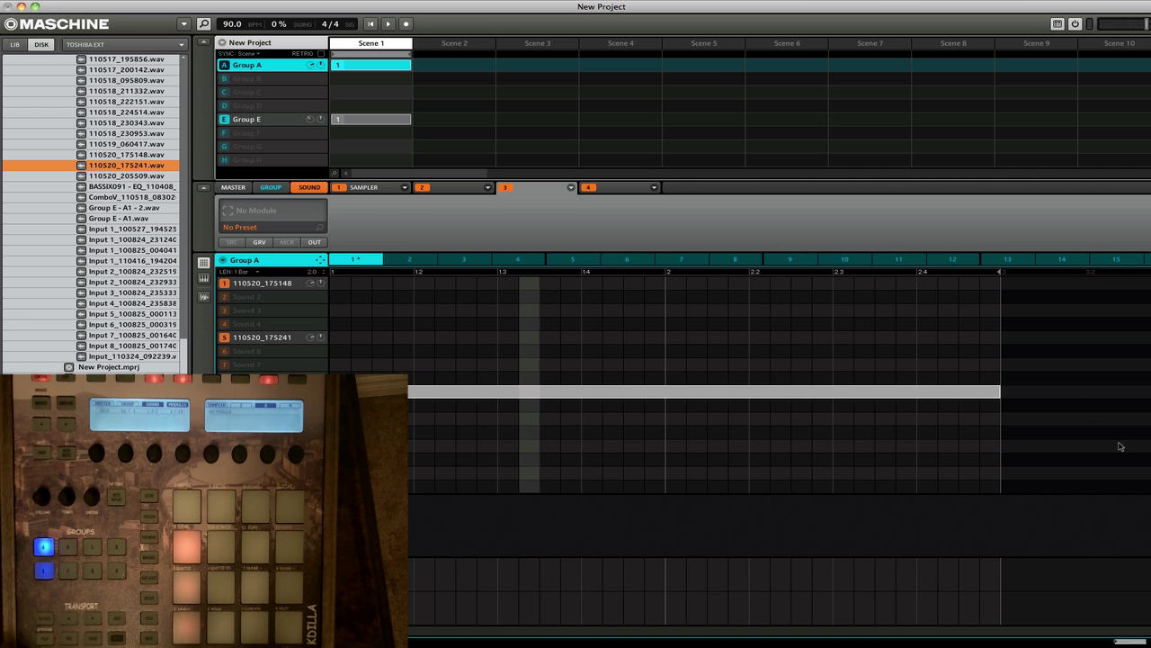
pyautogui.press('space')
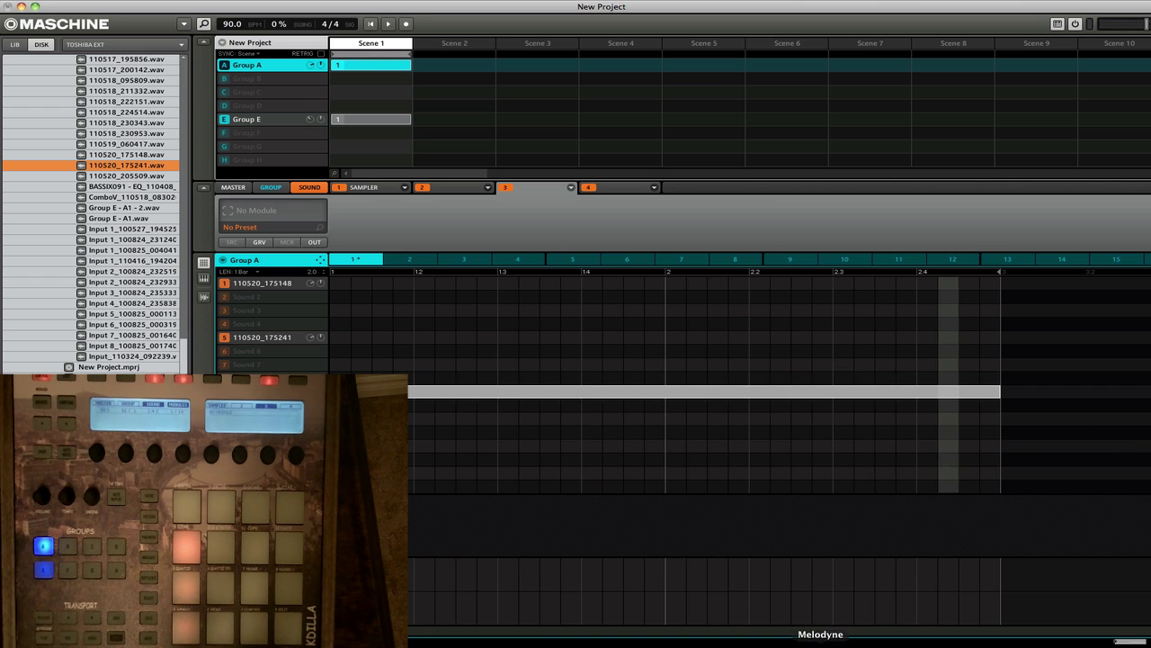
pyautogui.click(821, 641)
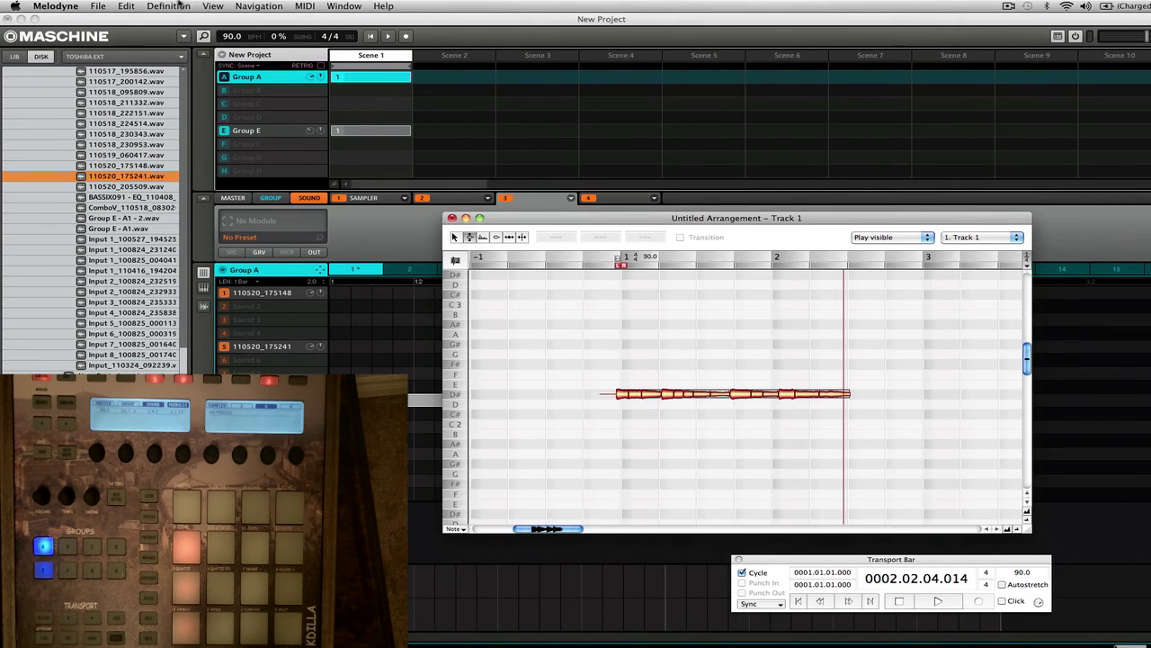
# Re-detect the vocal as polyphonic, percussive, then melodic, and open the pitch snap options.
pyautogui.click(177, 4)
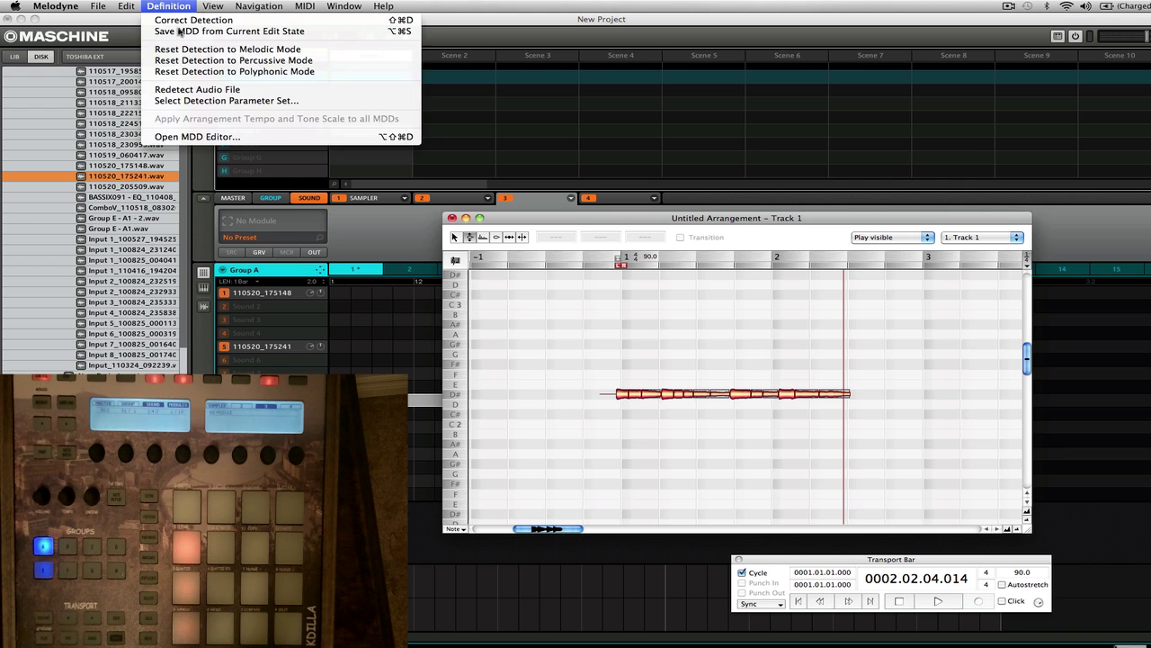
pyautogui.click(220, 72)
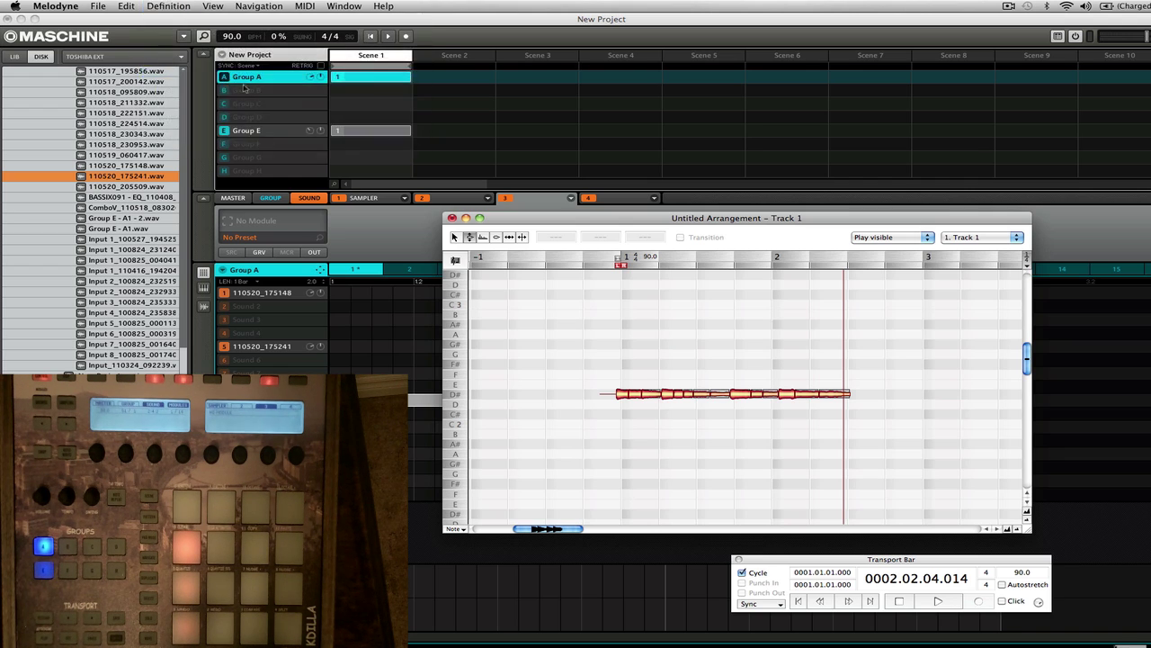
pyautogui.click(195, 7)
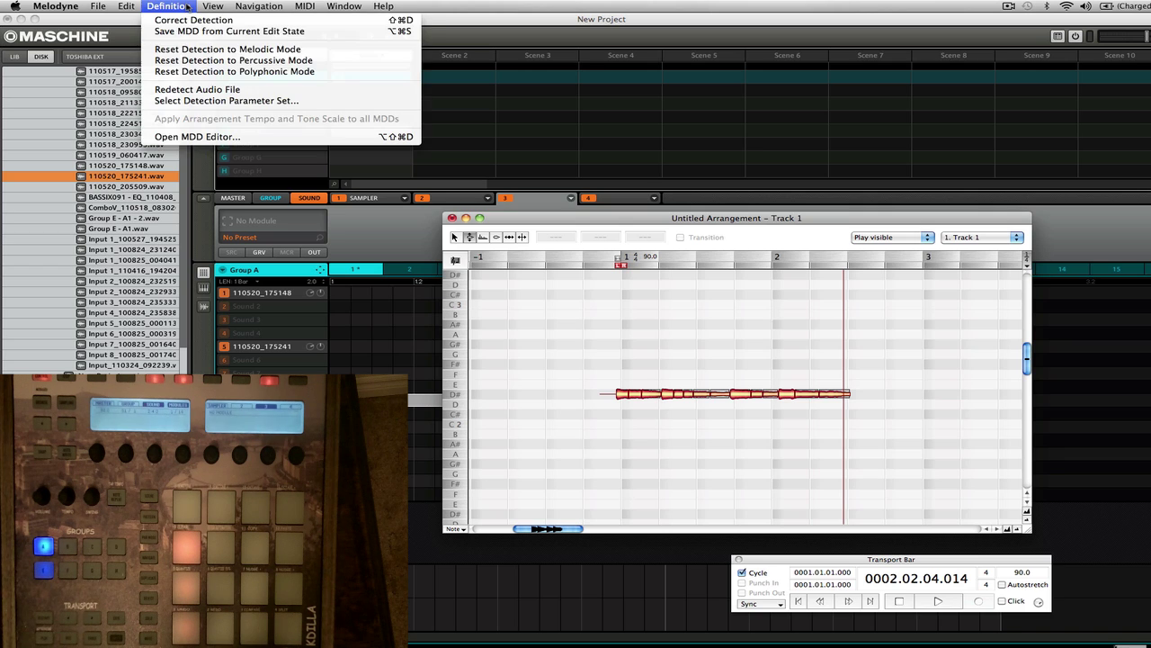
pyautogui.click(214, 65)
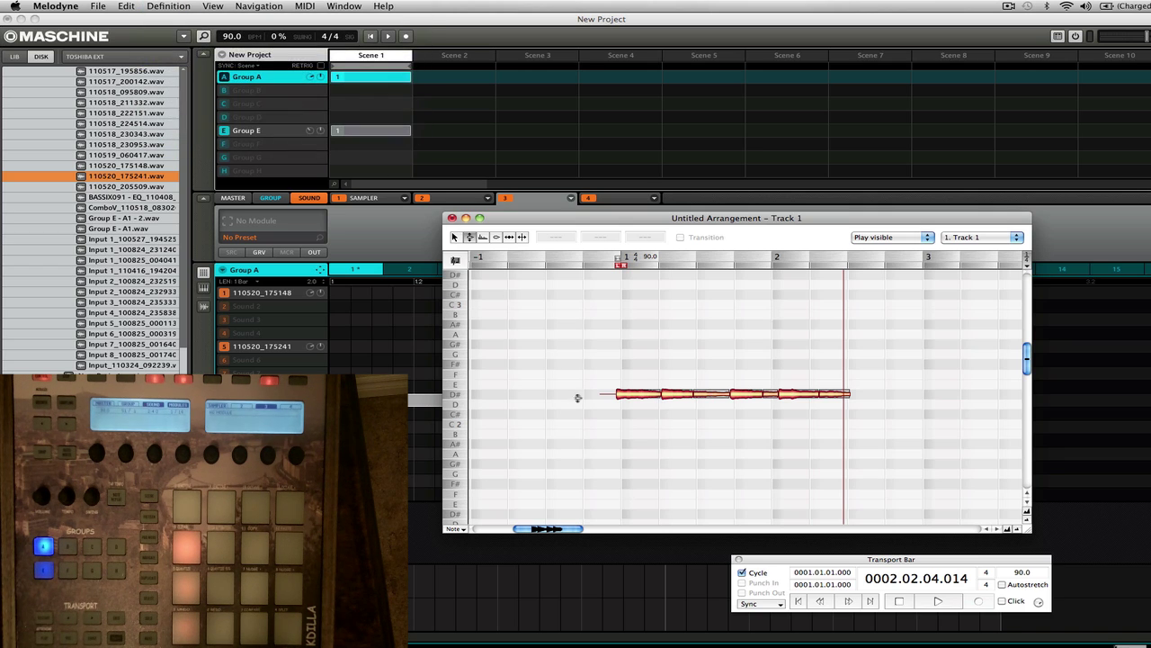
pyautogui.click(179, 5)
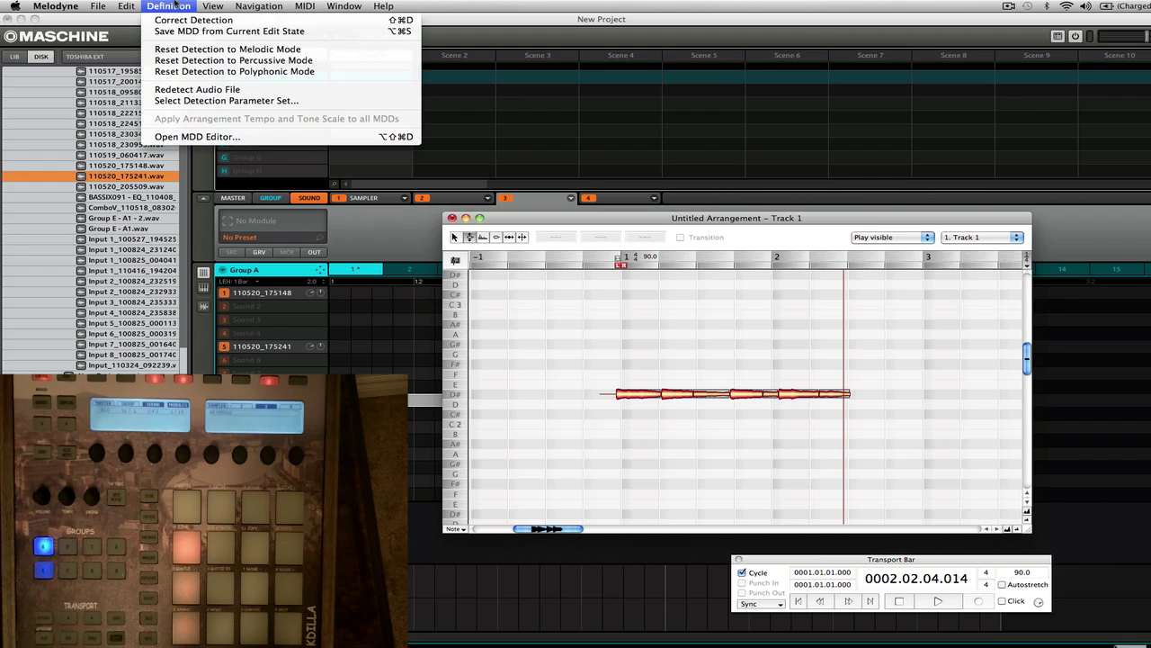
pyautogui.click(192, 50)
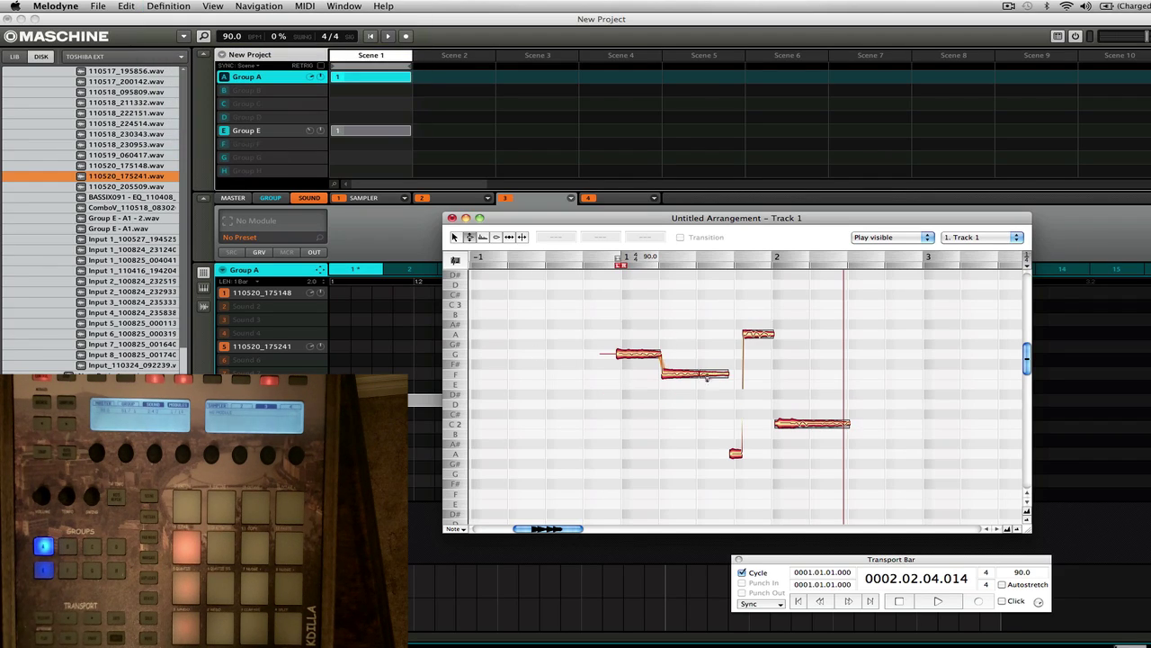
pyautogui.click(455, 529)
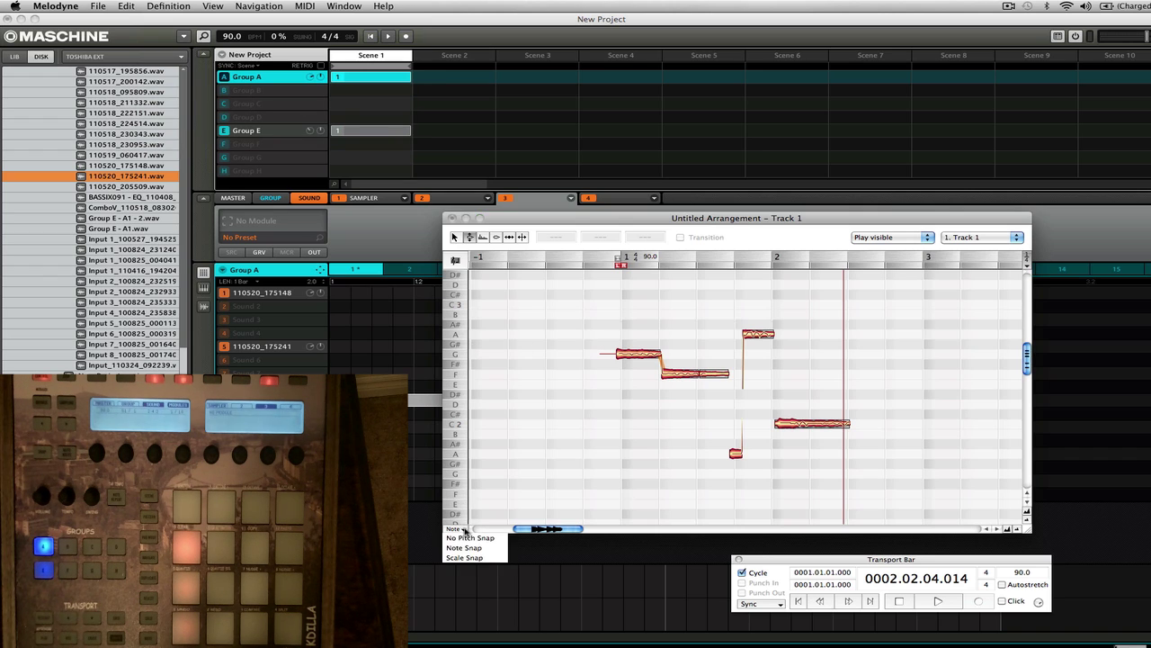
# Choose Scale Snap, raise the first note to A2, select Note Separation, and open detection options.
pyautogui.click(466, 557)
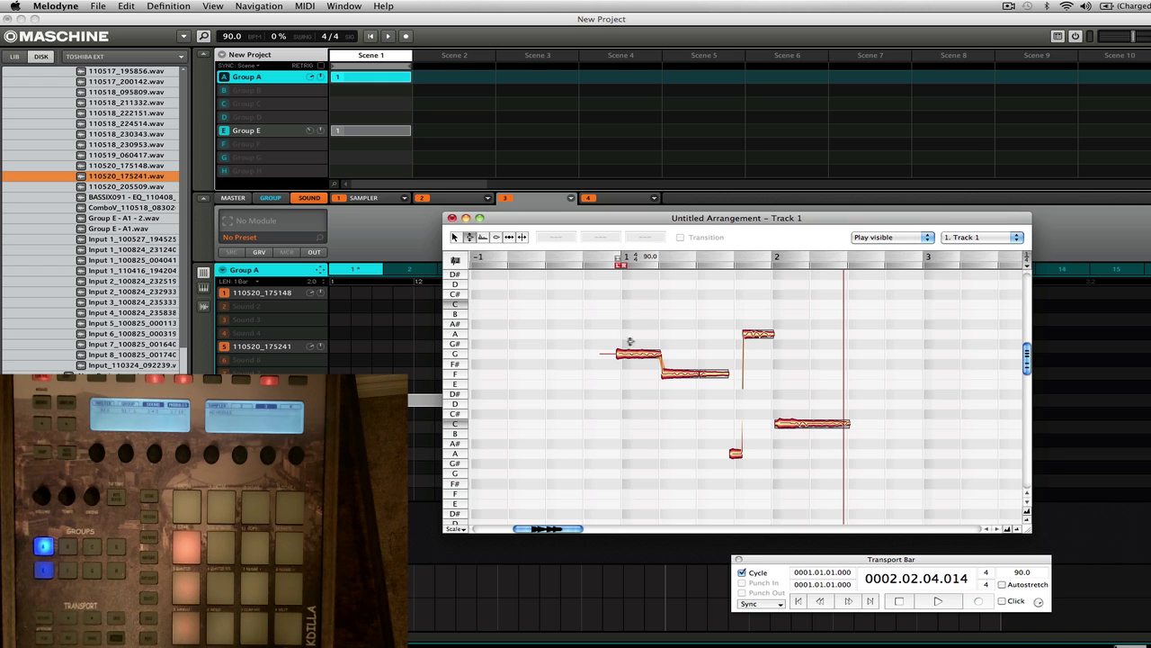
pyautogui.moveTo(637, 352)
pyautogui.mouseDown()
pyautogui.moveTo(635, 437)
pyautogui.moveTo(647, 364)
pyautogui.moveTo(623, 363)
pyautogui.mouseUp()
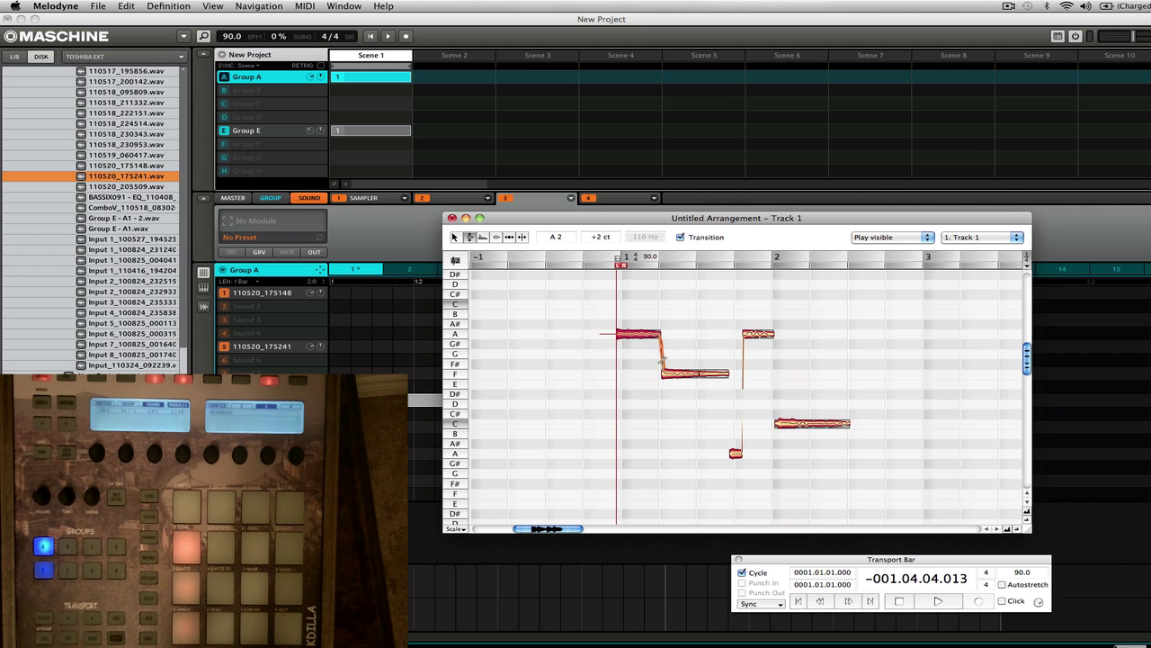
pyautogui.click(522, 237)
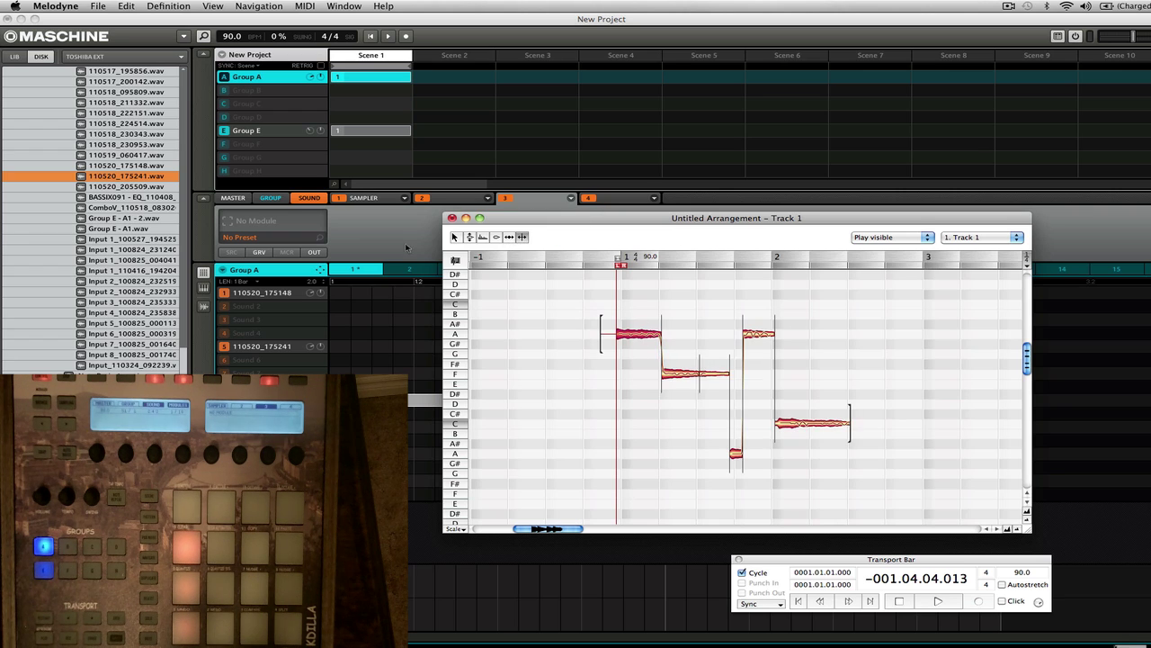
pyautogui.click(185, 5)
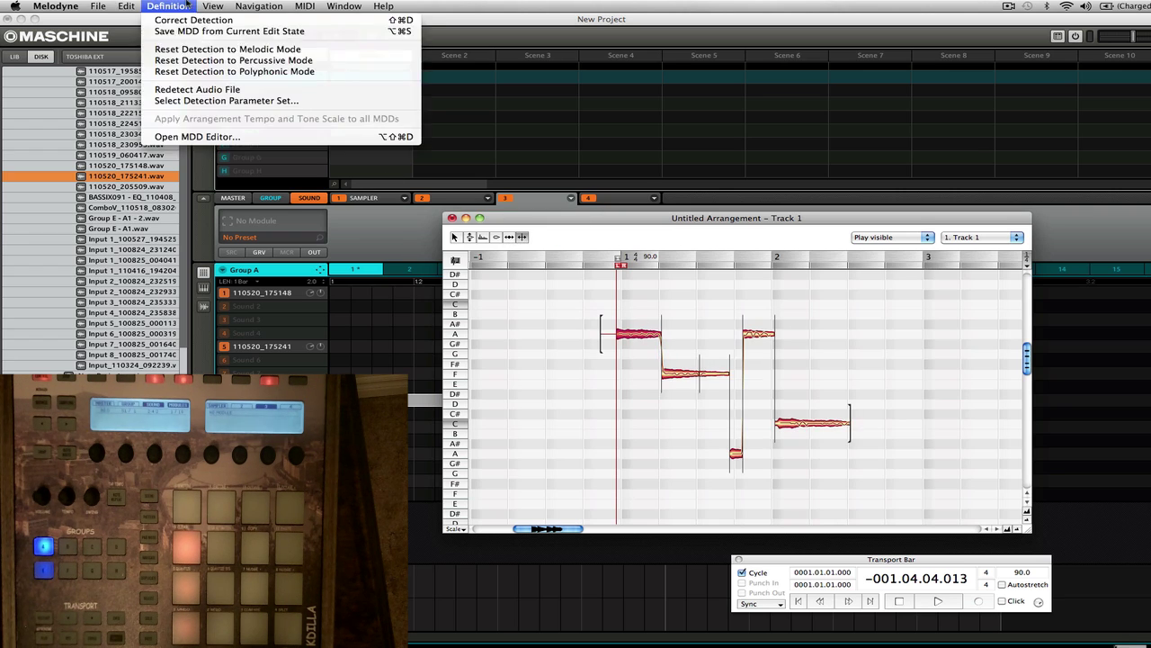
# Reset the vocal's detection to Percussive Mode, then nudge one note earlier and select notes in the D# row.
pyautogui.click(207, 61)
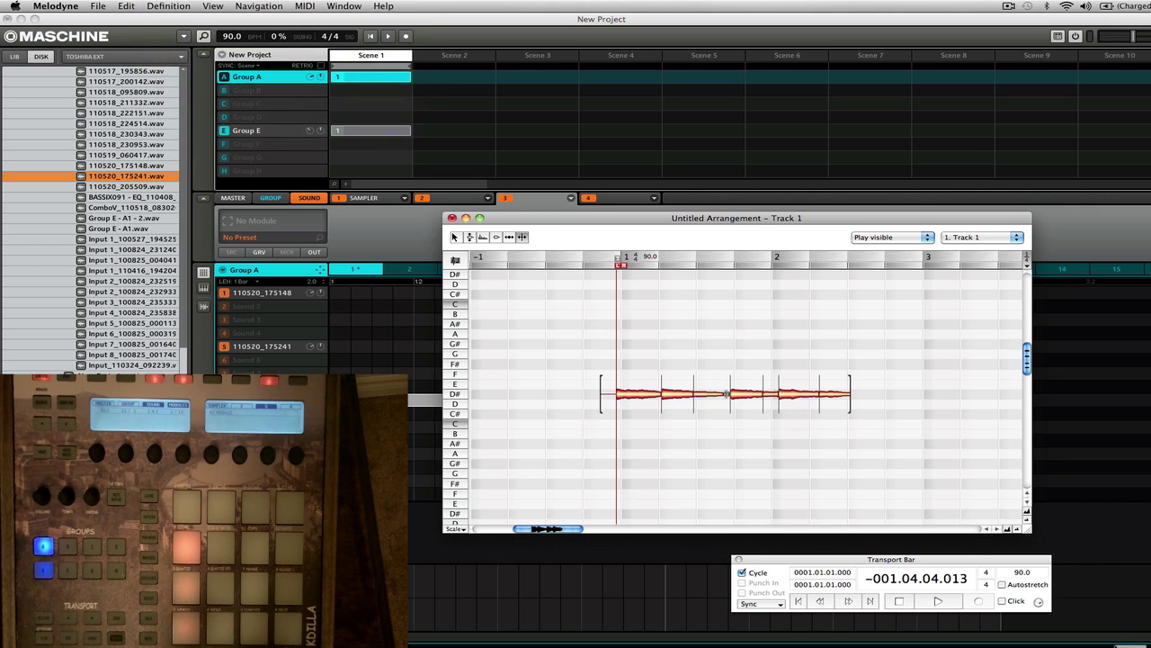
pyautogui.click(455, 237)
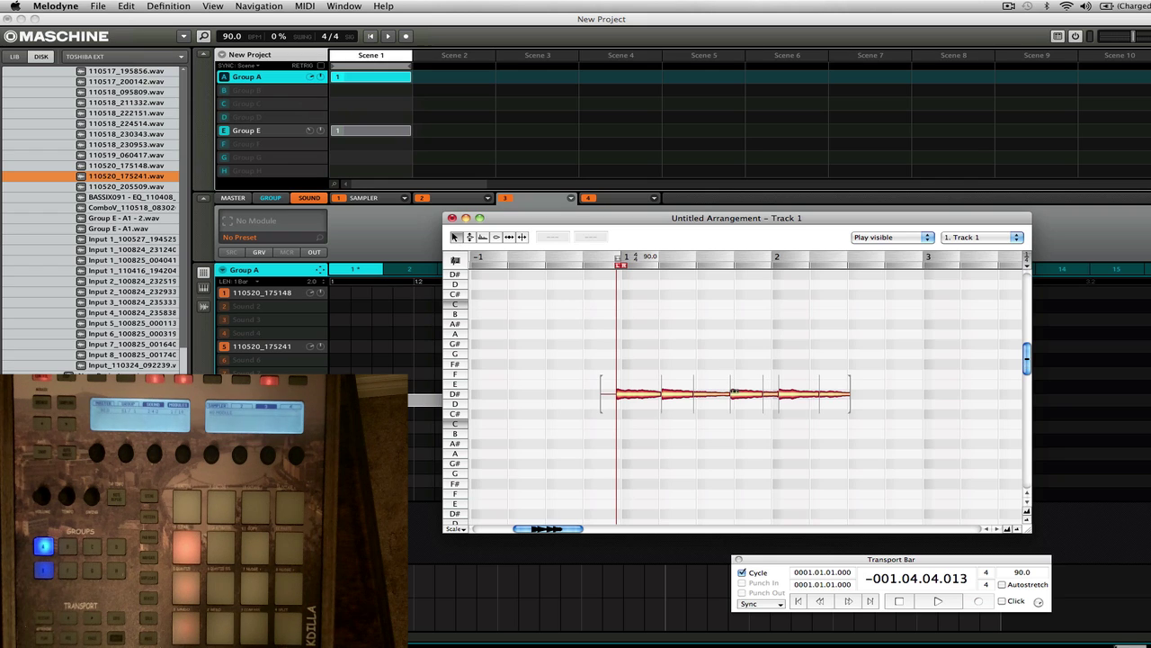
pyautogui.moveTo(733, 392)
pyautogui.mouseDown()
pyautogui.moveTo(681, 393)
pyautogui.moveTo(746, 393)
pyautogui.mouseUp()
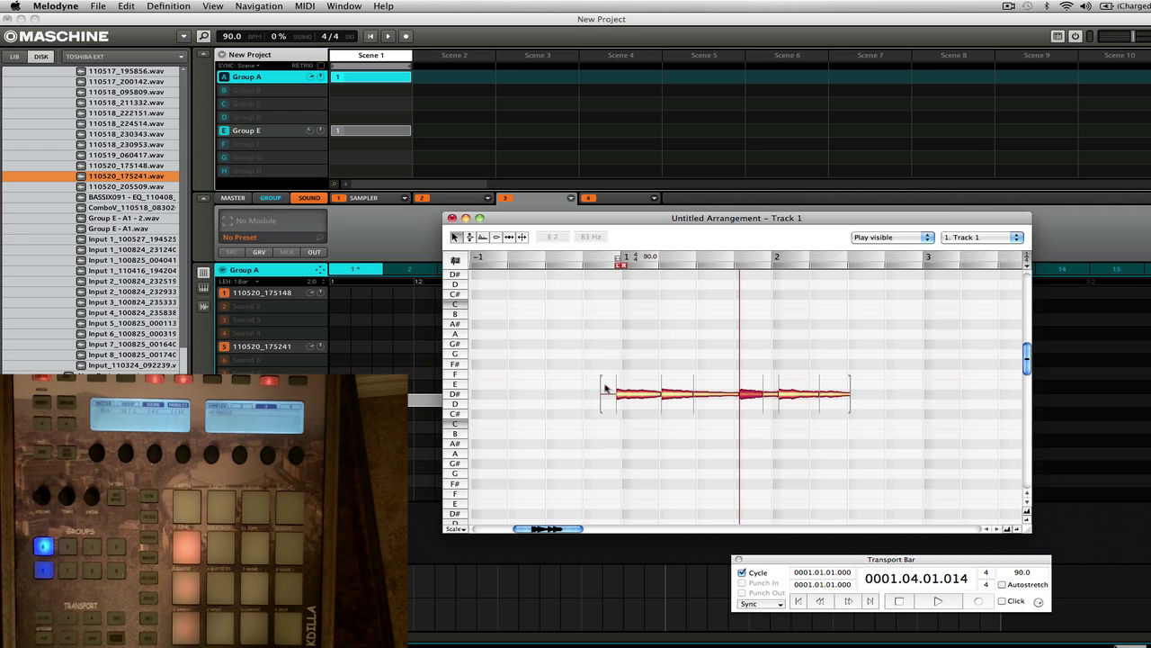
pyautogui.moveTo(585, 364); pyautogui.dragTo(741, 438)
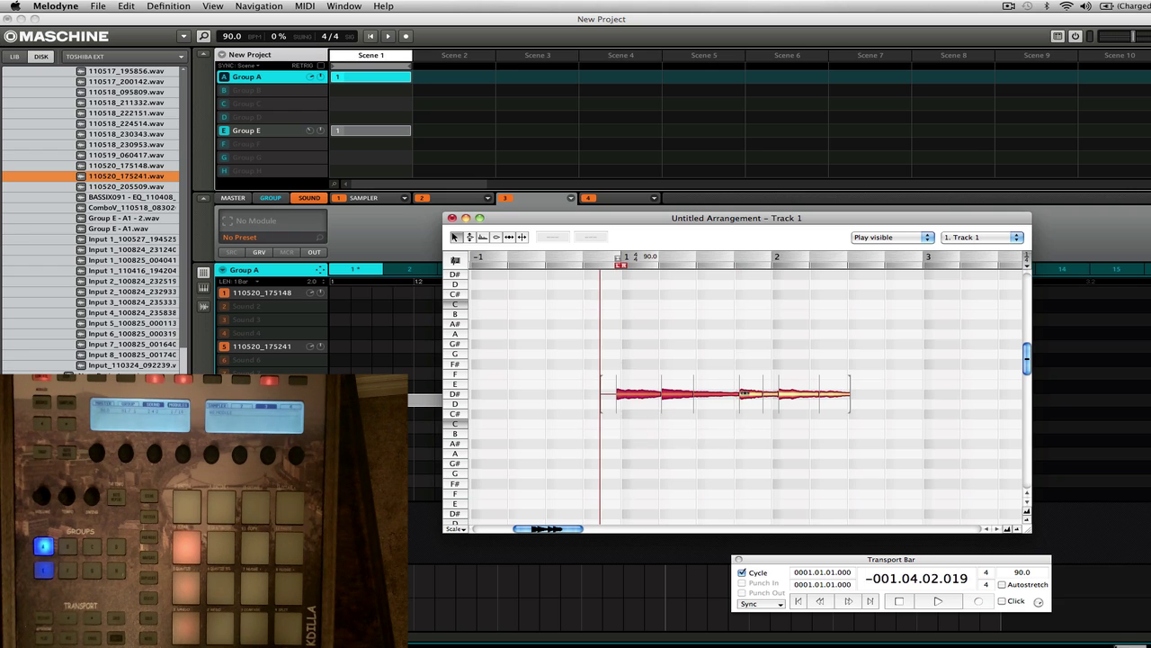
pyautogui.click(759, 394)
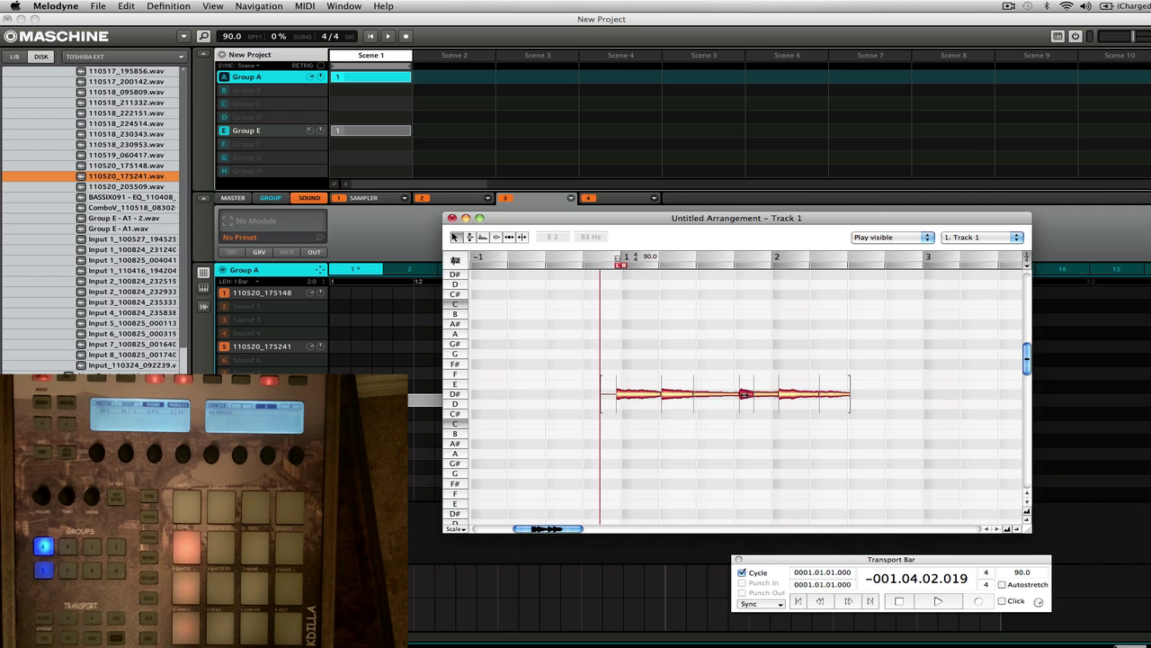
# Select most of the percussive notes and compress their timing earlier, then stretch the first notes back and forth.
pyautogui.rightClick(597, 362)
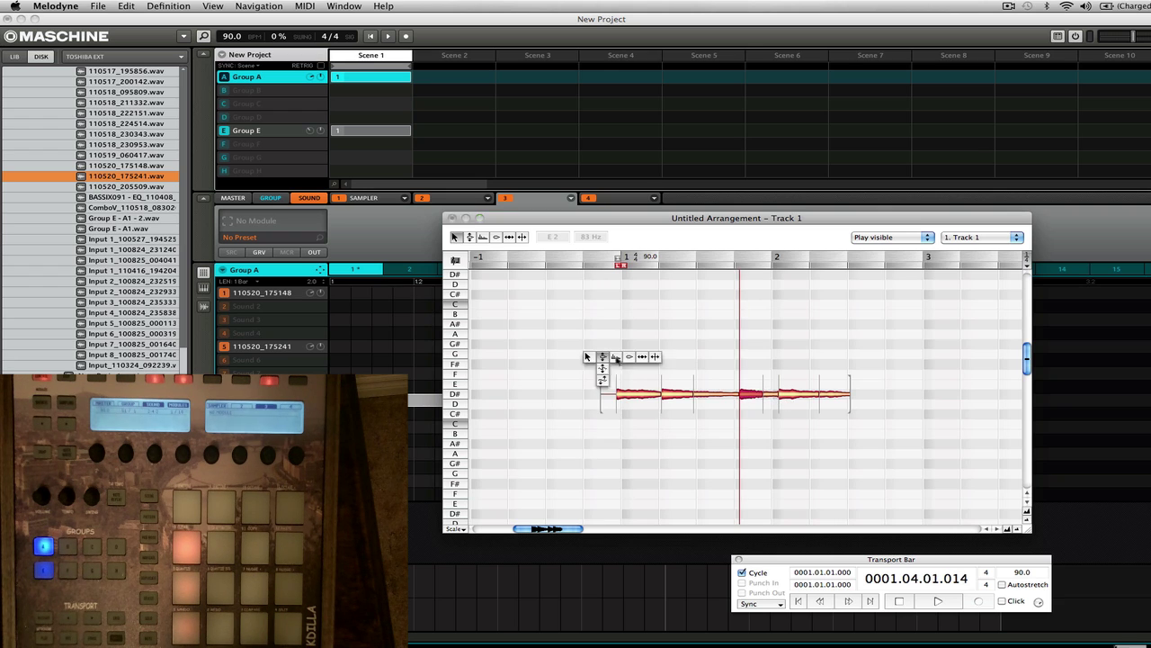
pyautogui.click(626, 359)
pyautogui.moveTo(506, 307); pyautogui.dragTo(811, 437)
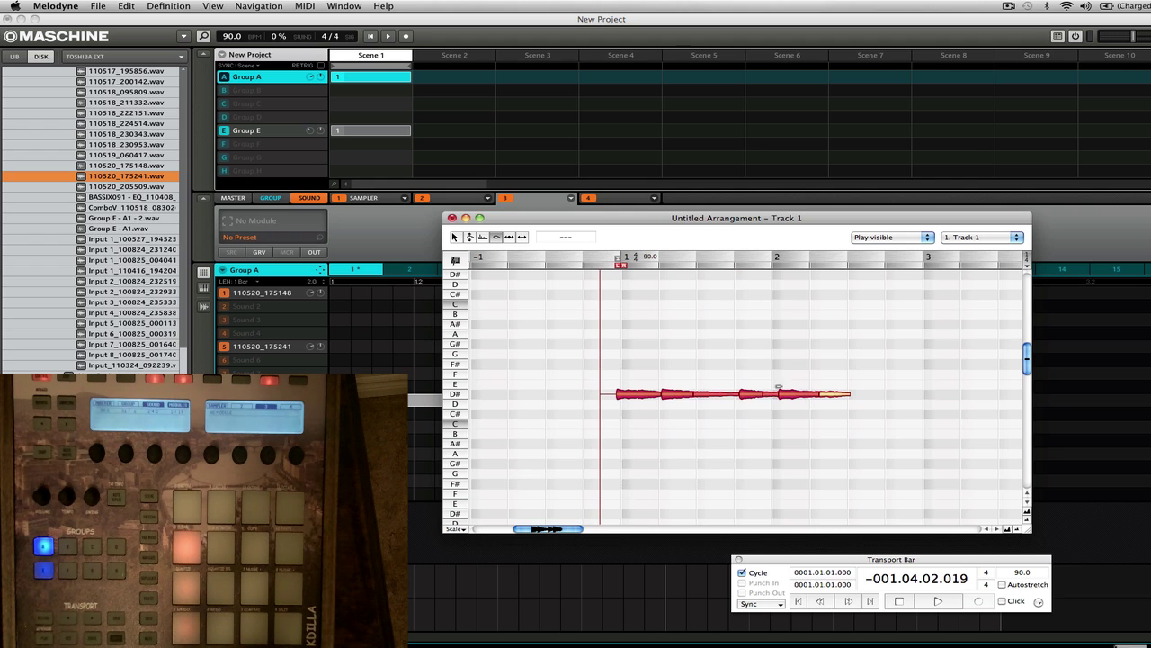
pyautogui.click(455, 237)
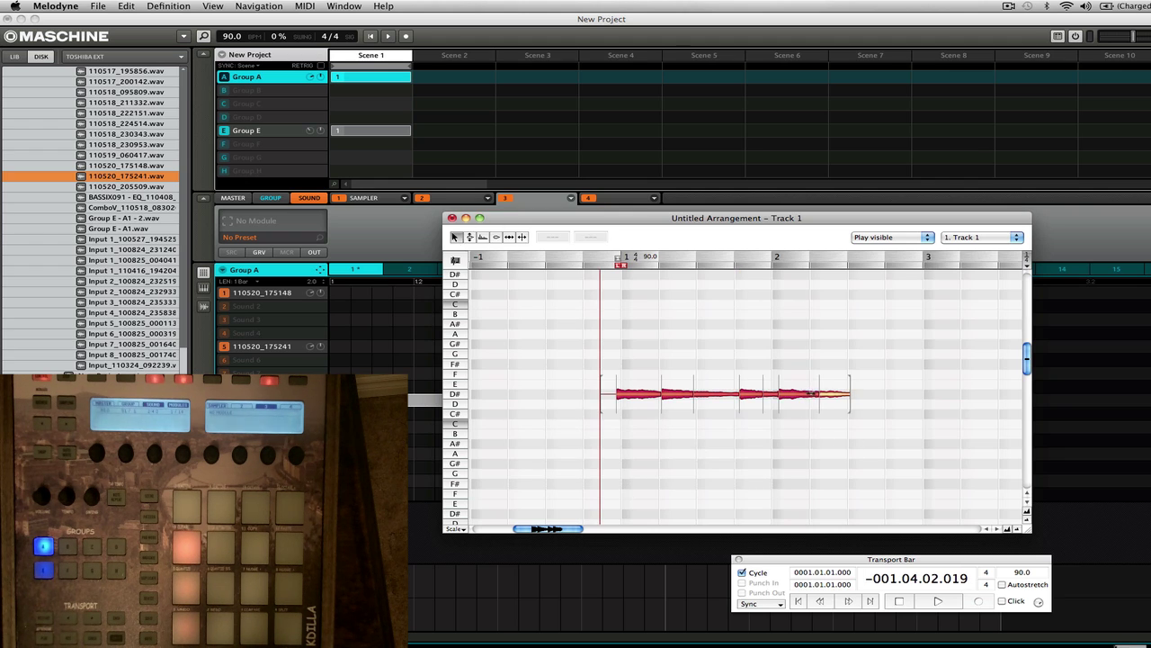
pyautogui.moveTo(814, 393)
pyautogui.mouseDown()
pyautogui.moveTo(647, 415)
pyautogui.moveTo(818, 402)
pyautogui.mouseUp()
pyautogui.click(663, 350)
pyautogui.moveTo(662, 351); pyautogui.dragTo(779, 433)
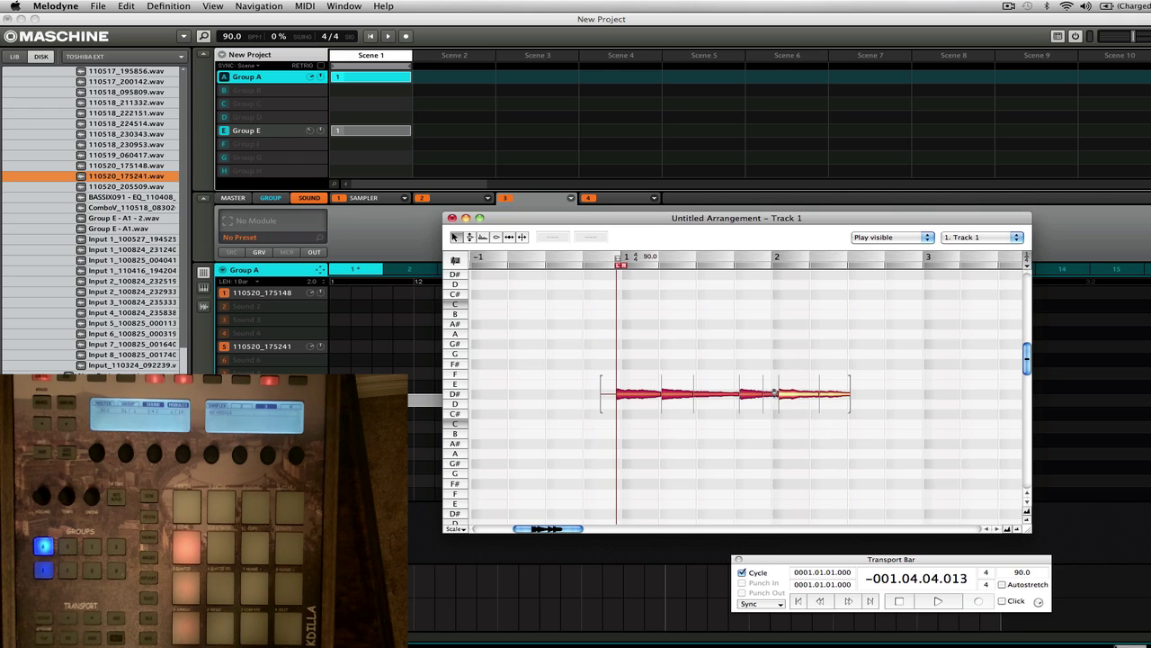
pyautogui.moveTo(757, 393); pyautogui.dragTo(813, 403)
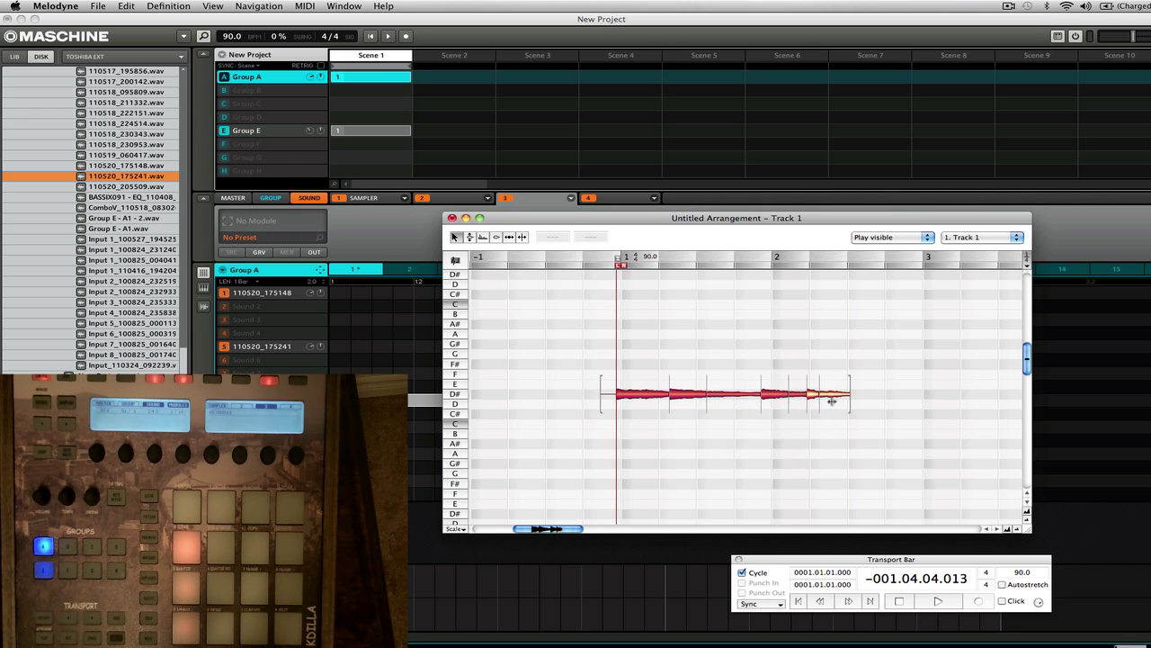
# With the Time tool, remove the note separations and add three new time markers across the vocal.
pyautogui.click(522, 237)
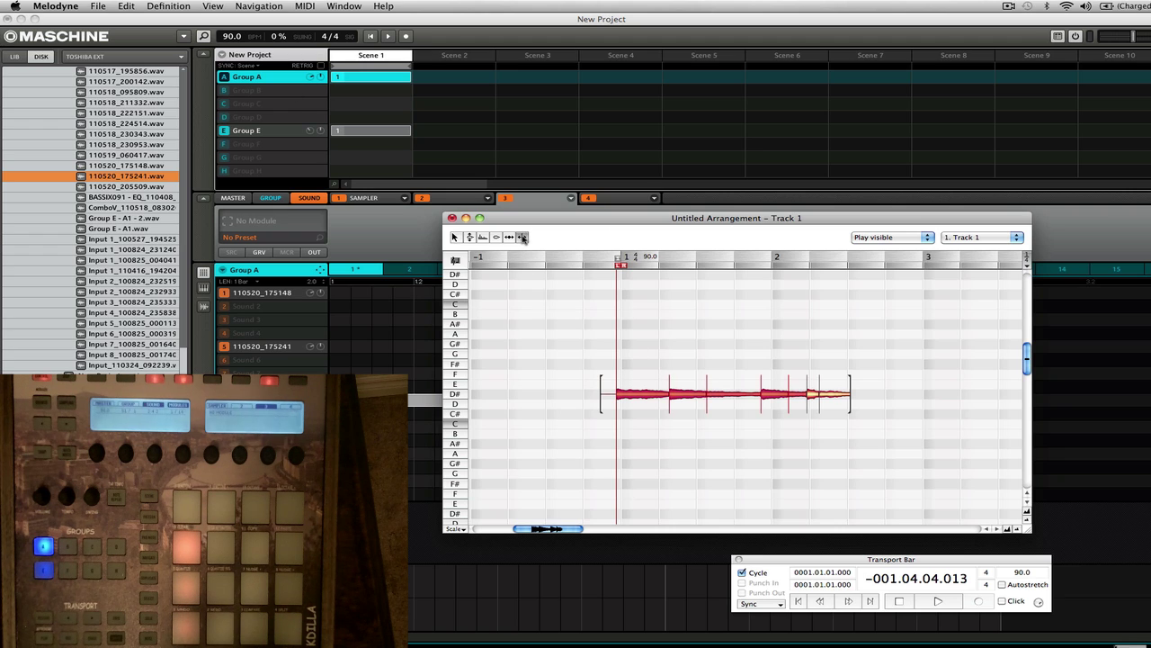
pyautogui.doubleClick(747, 394)
pyautogui.doubleClick(727, 394)
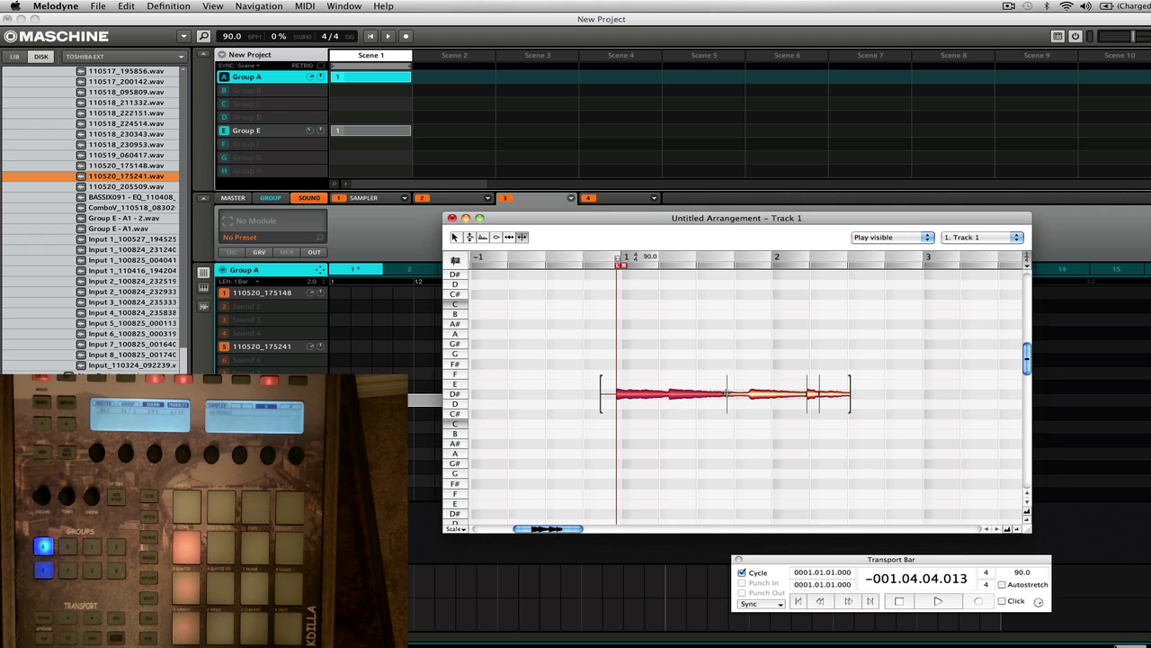
pyautogui.doubleClick(772, 397)
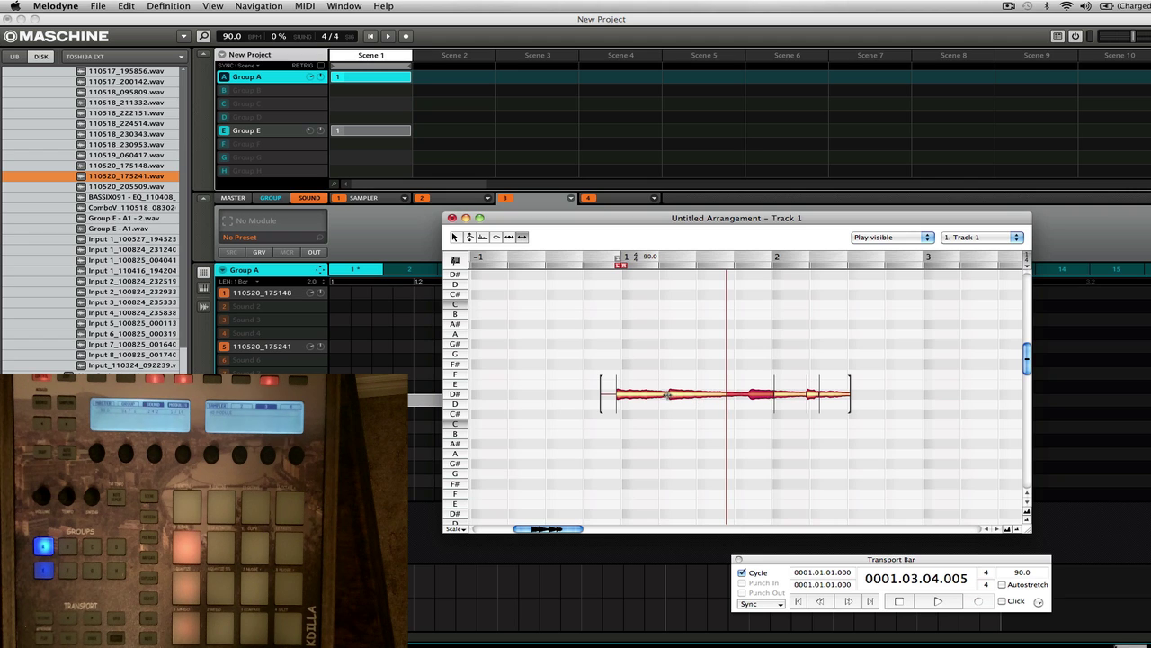
pyautogui.doubleClick(667, 394)
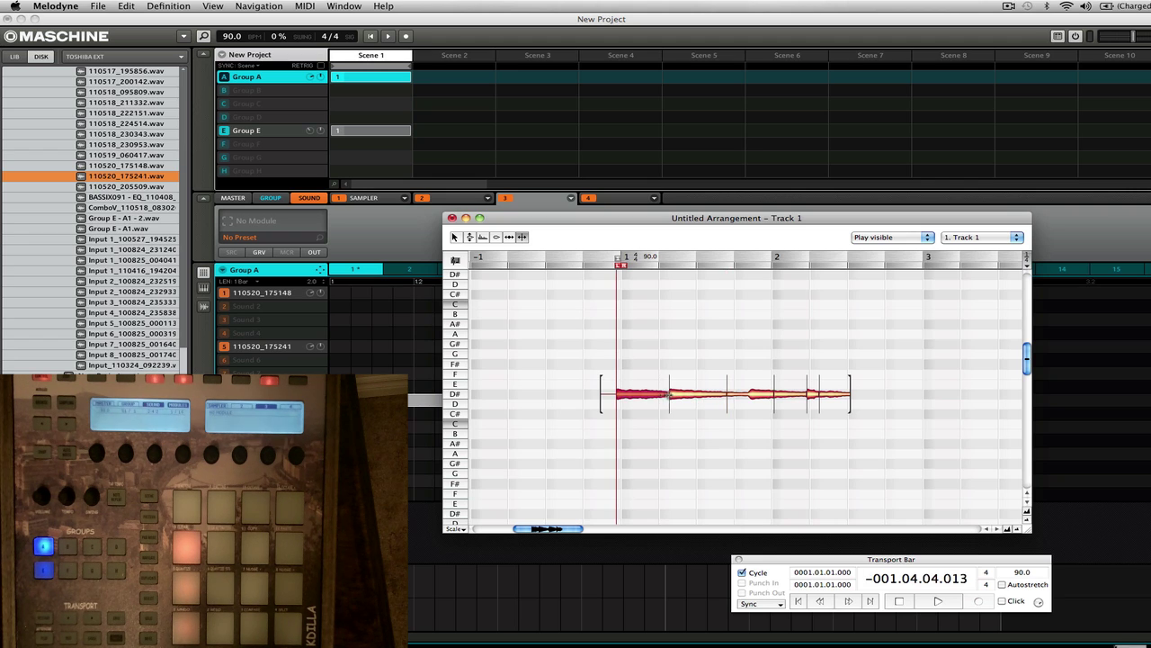
pyautogui.click(750, 392)
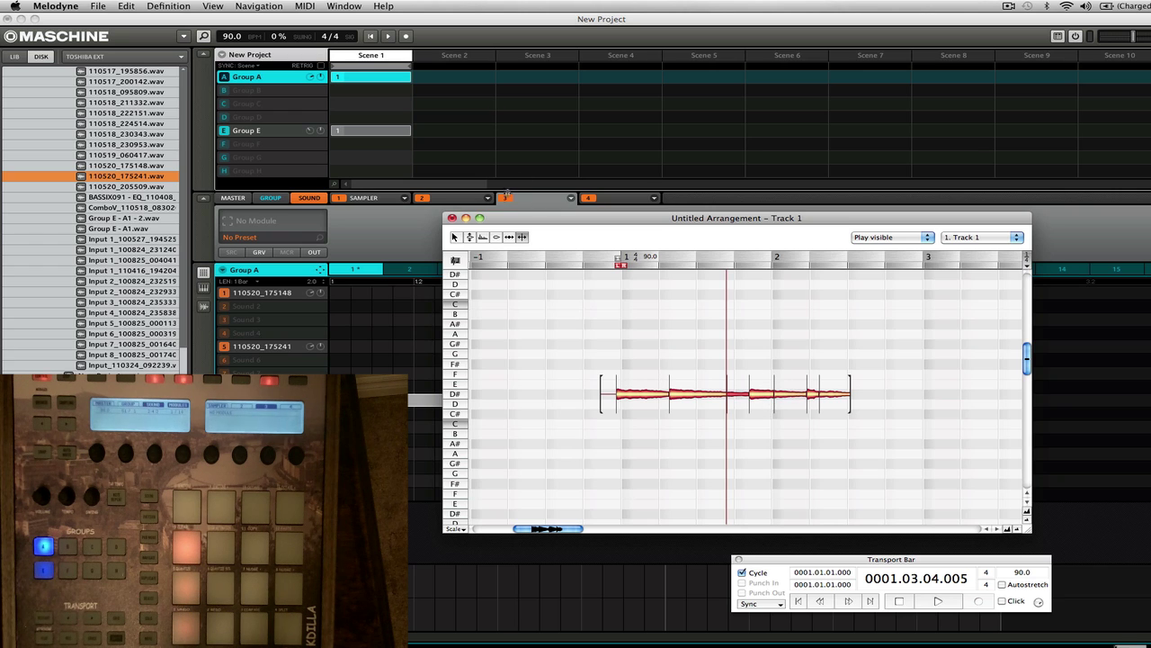
pyautogui.click(343, 6)
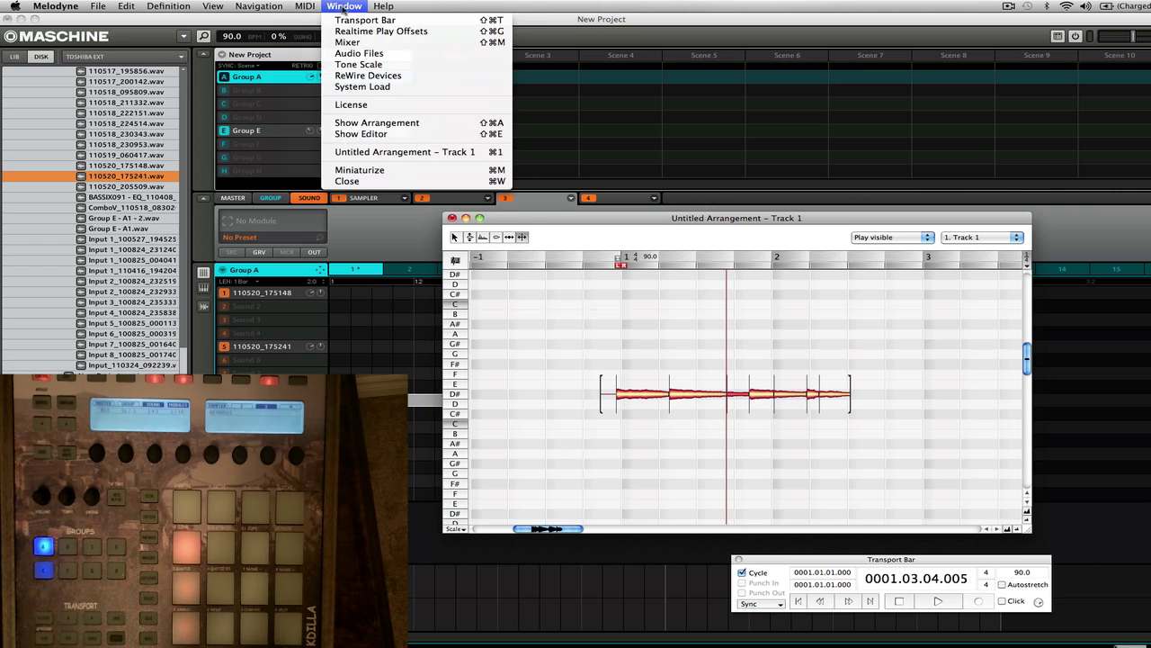
# Show the track arrangement, look it over and close it, then close the vocal editing document.
pyautogui.click(378, 122)
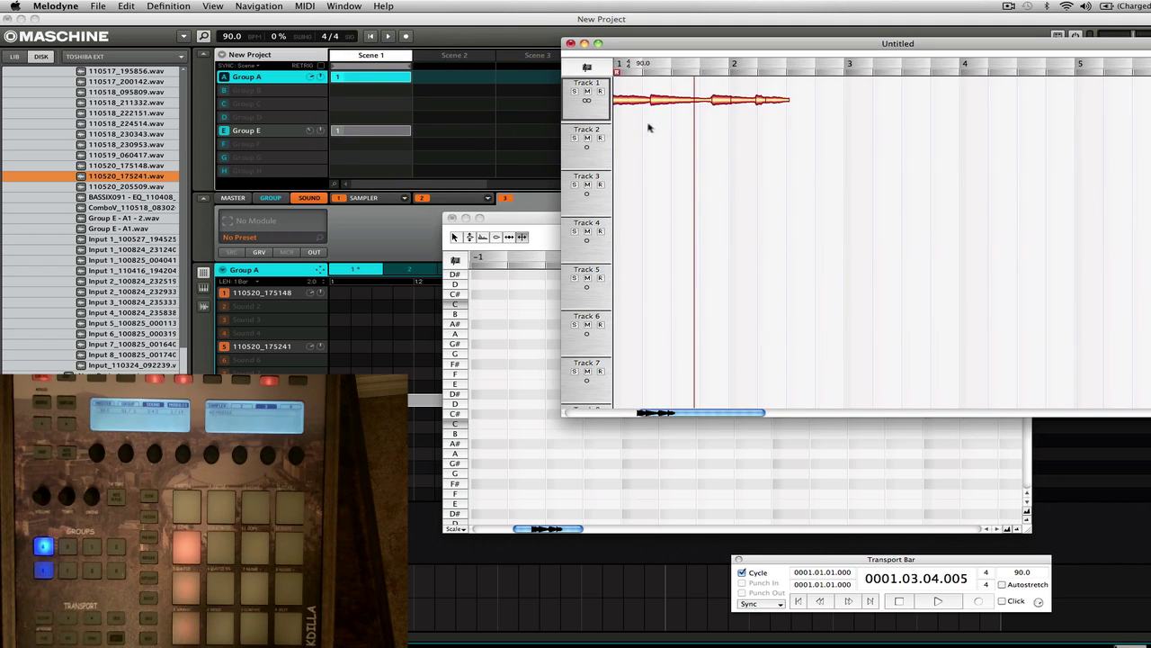
pyautogui.hscroll(-3, 677, 139)
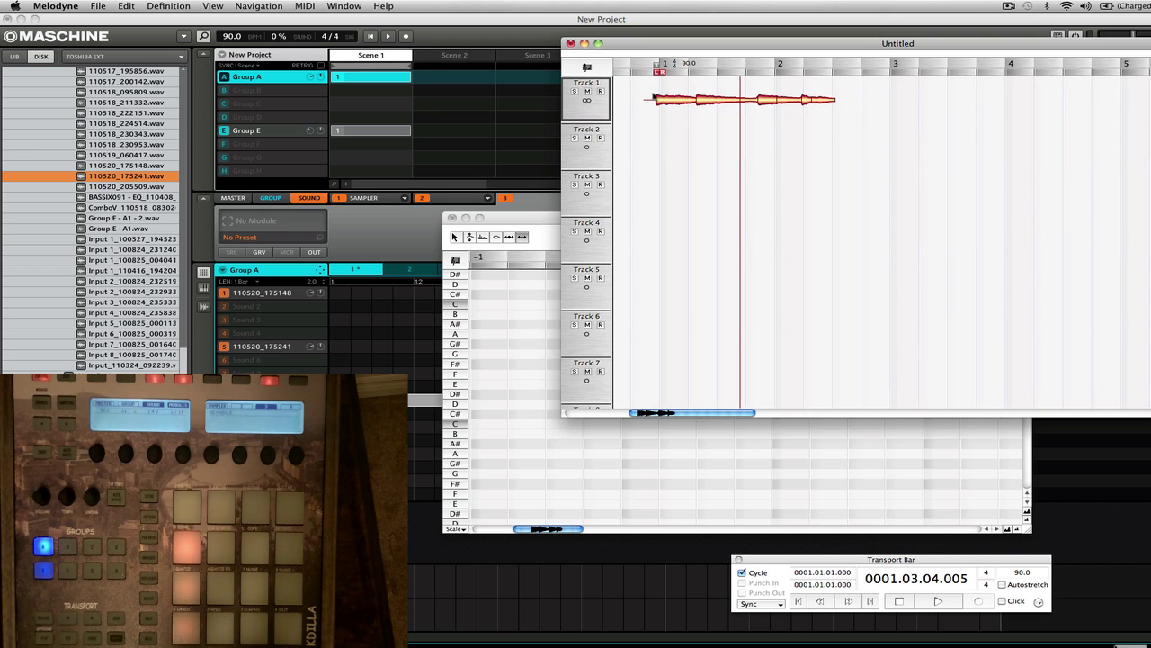
pyautogui.click(570, 43)
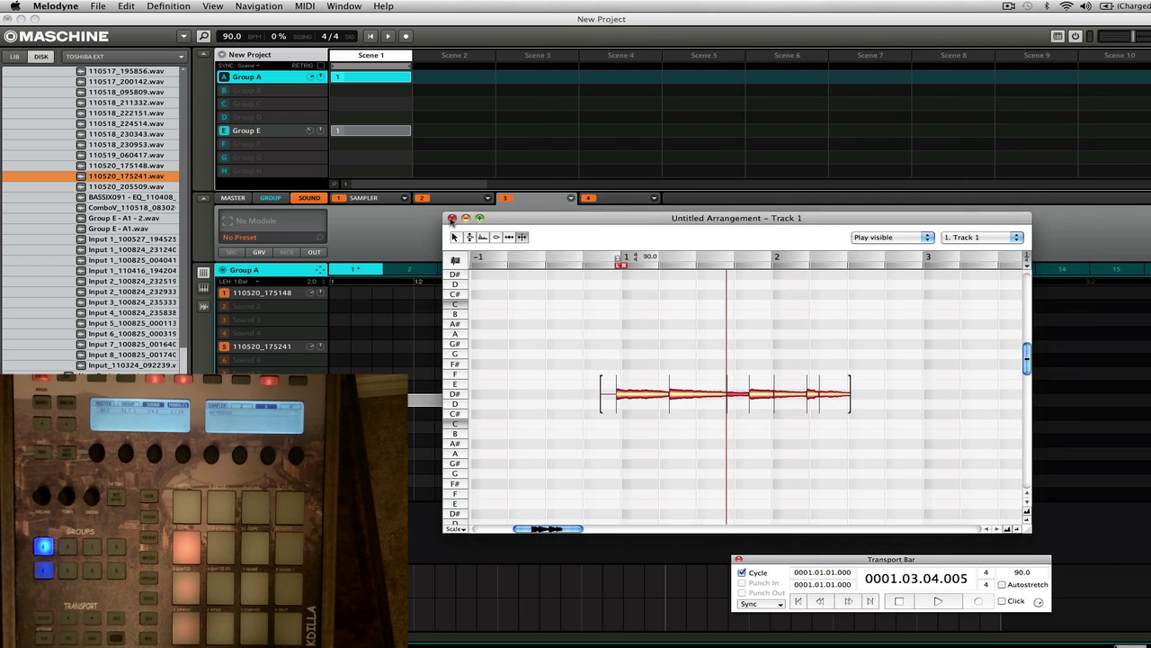
pyautogui.click(452, 218)
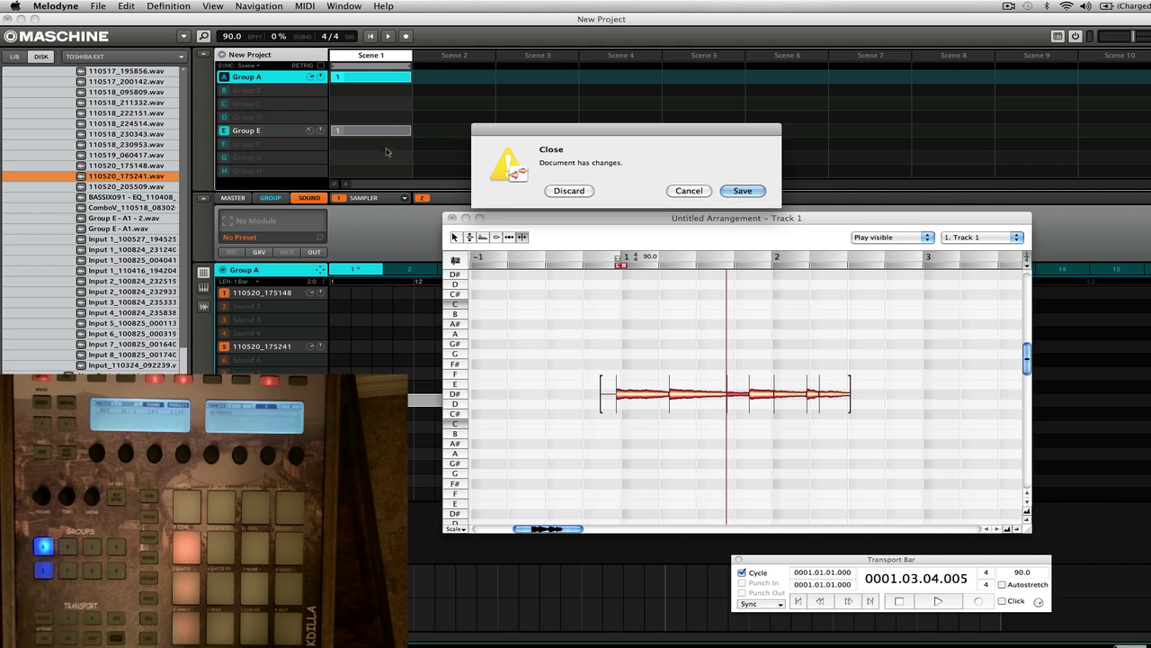
# Discard the unsaved changes, closing Melodyne and returning to Maschine's Group A pattern editor.
pyautogui.click(569, 191)
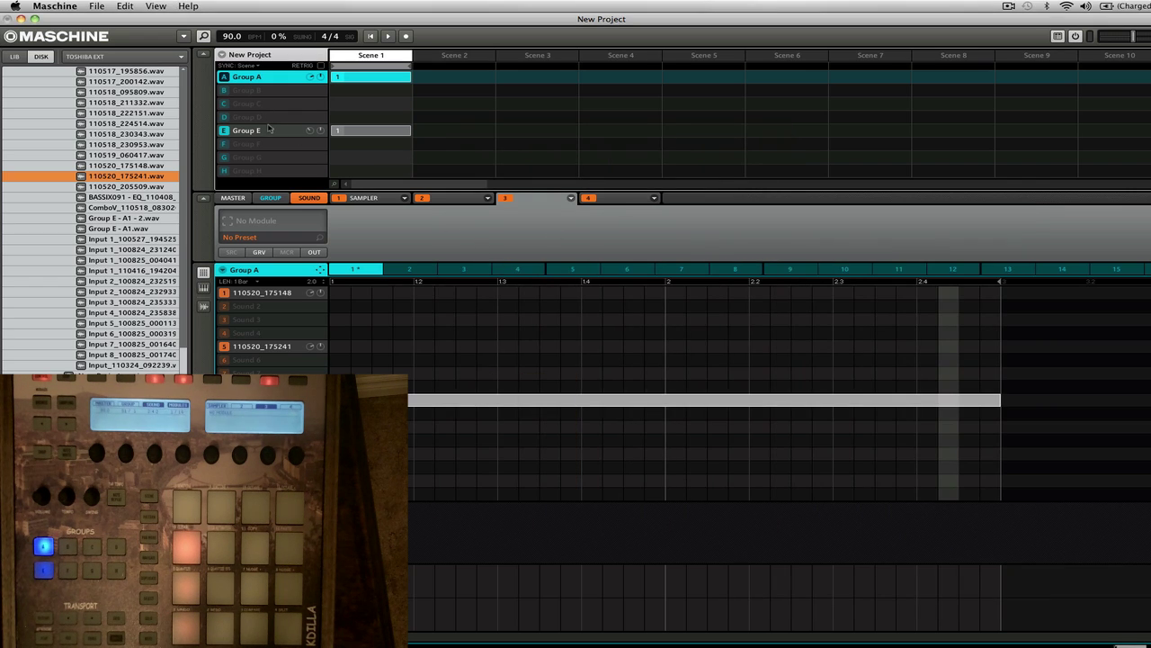